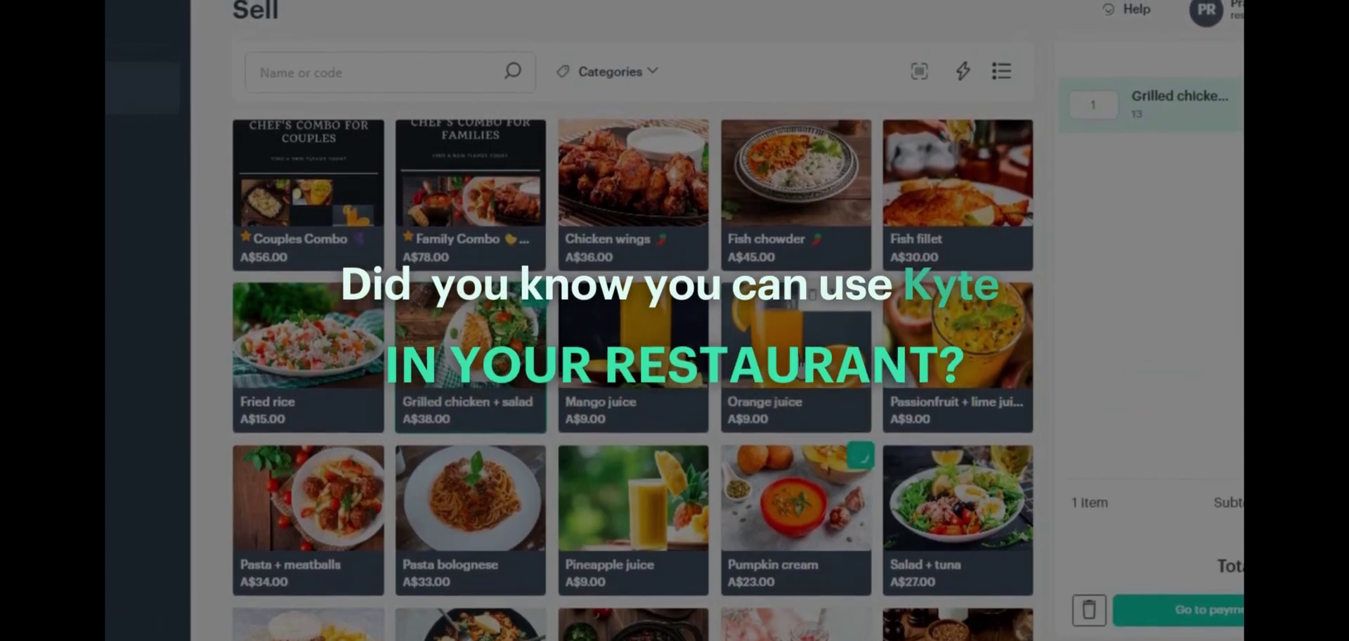
Step: Ring up Pumpkin cream and Orange juice for Table 02 and pay A$70.00 by debit card
left_click(797, 492)
left_click(796, 351)
left_click(1223, 66)
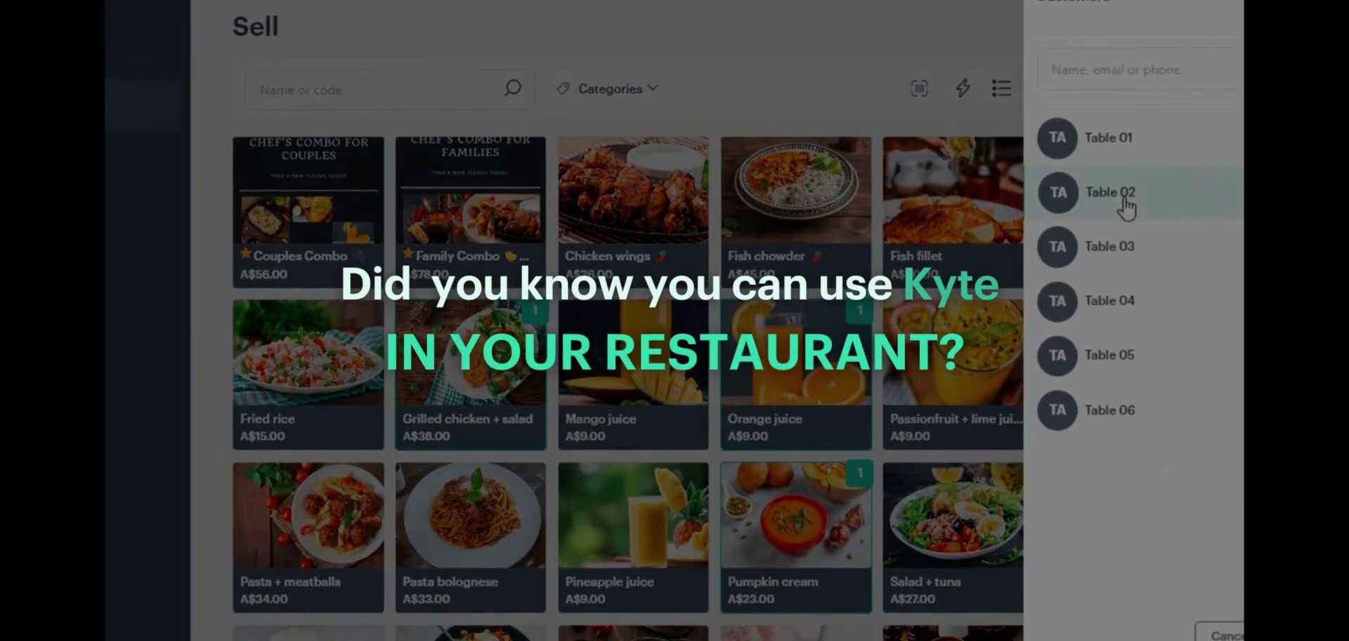
left_click(1117, 192)
left_click(1194, 627)
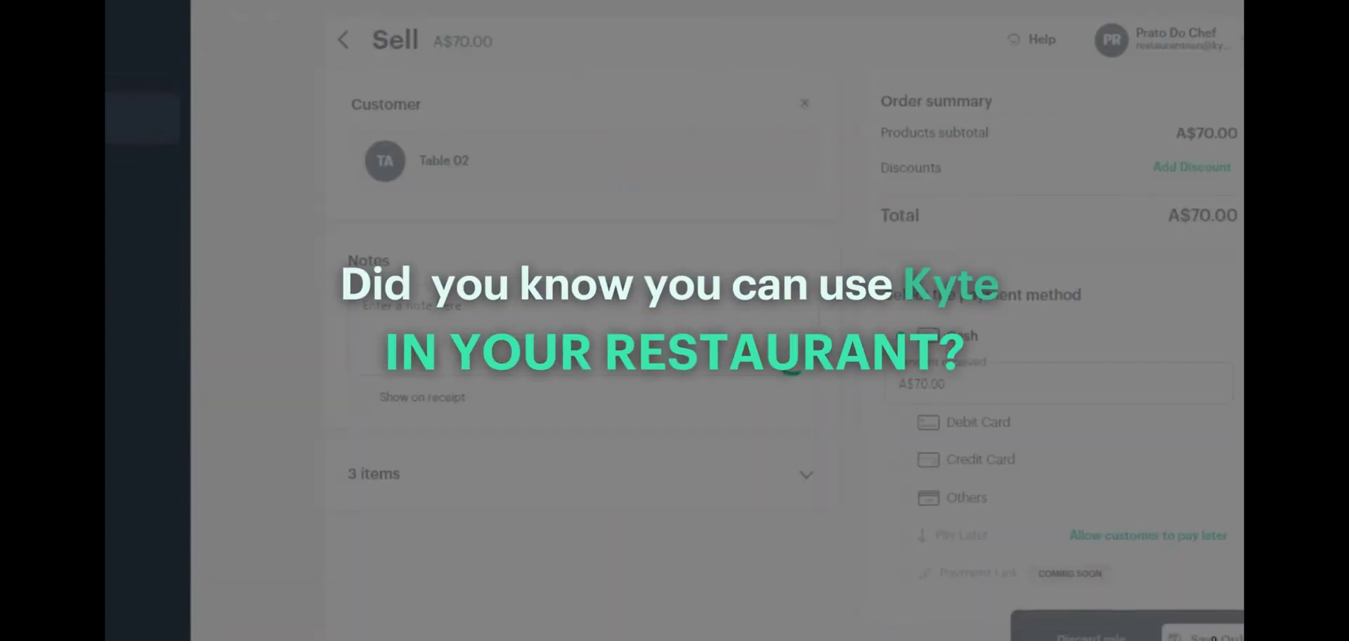
left_click(915, 425)
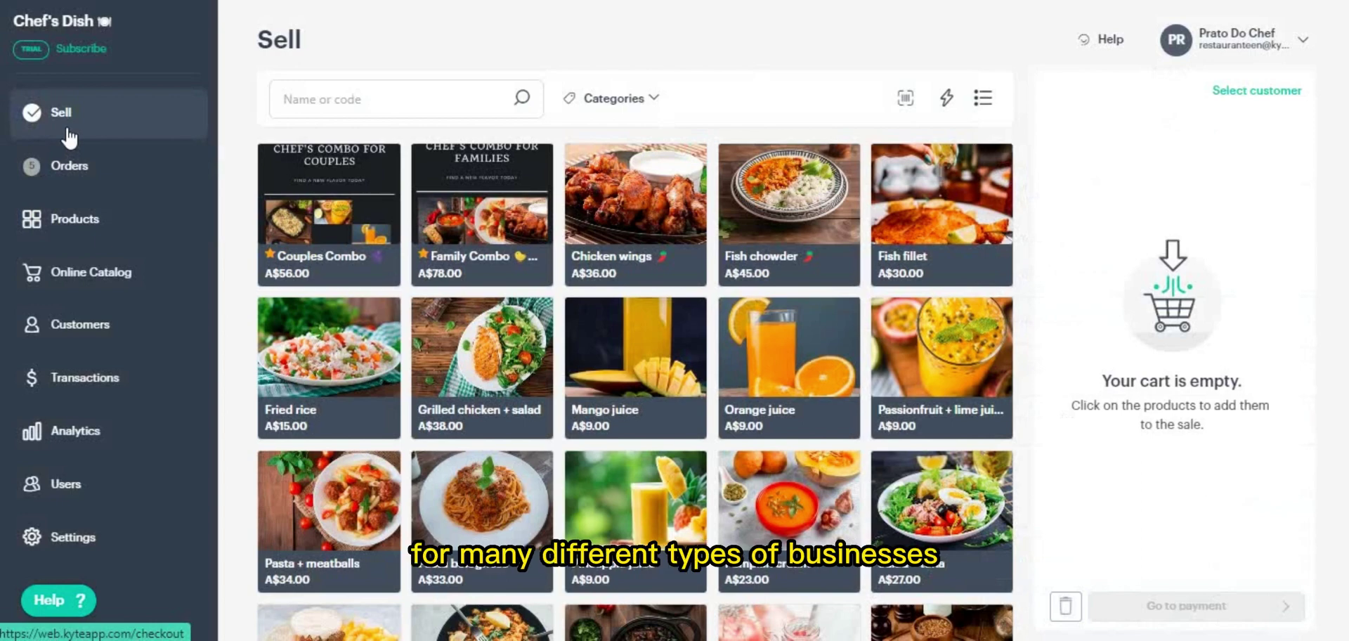
Step: Open the Customers list to view Table 01 through Table 06
left_click(70, 341)
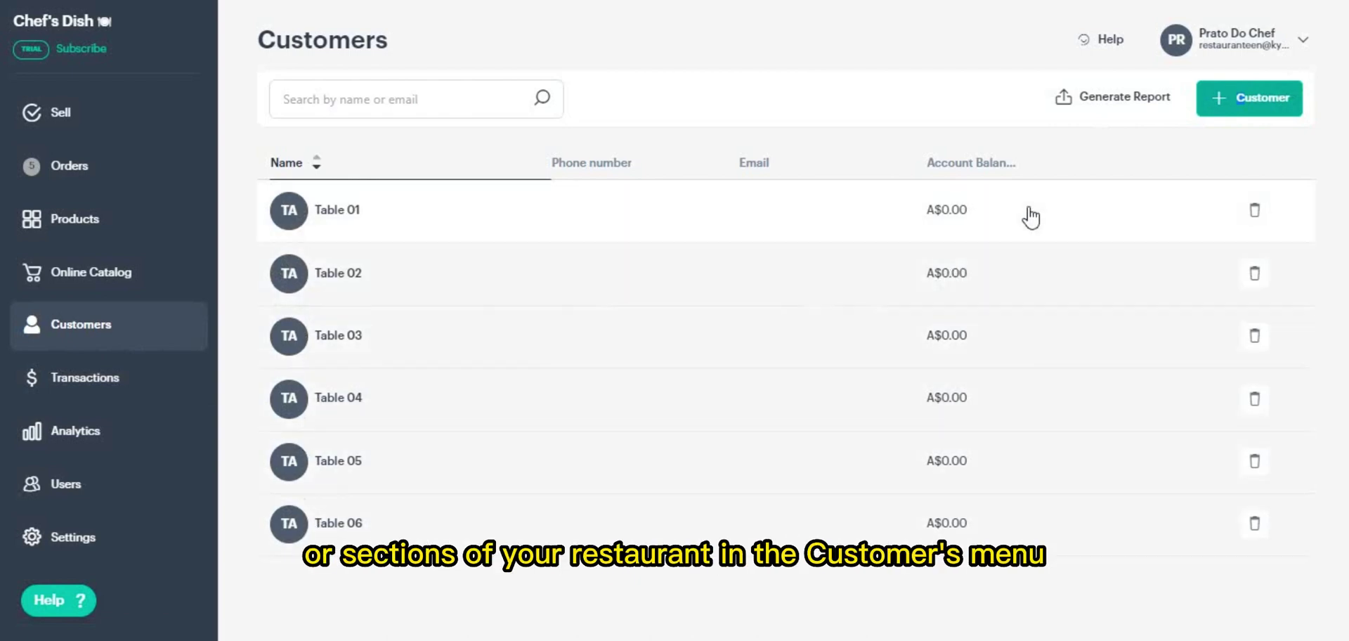
Step: Add customer Table 07 with a note naming the server who handles its section
left_click(1216, 113)
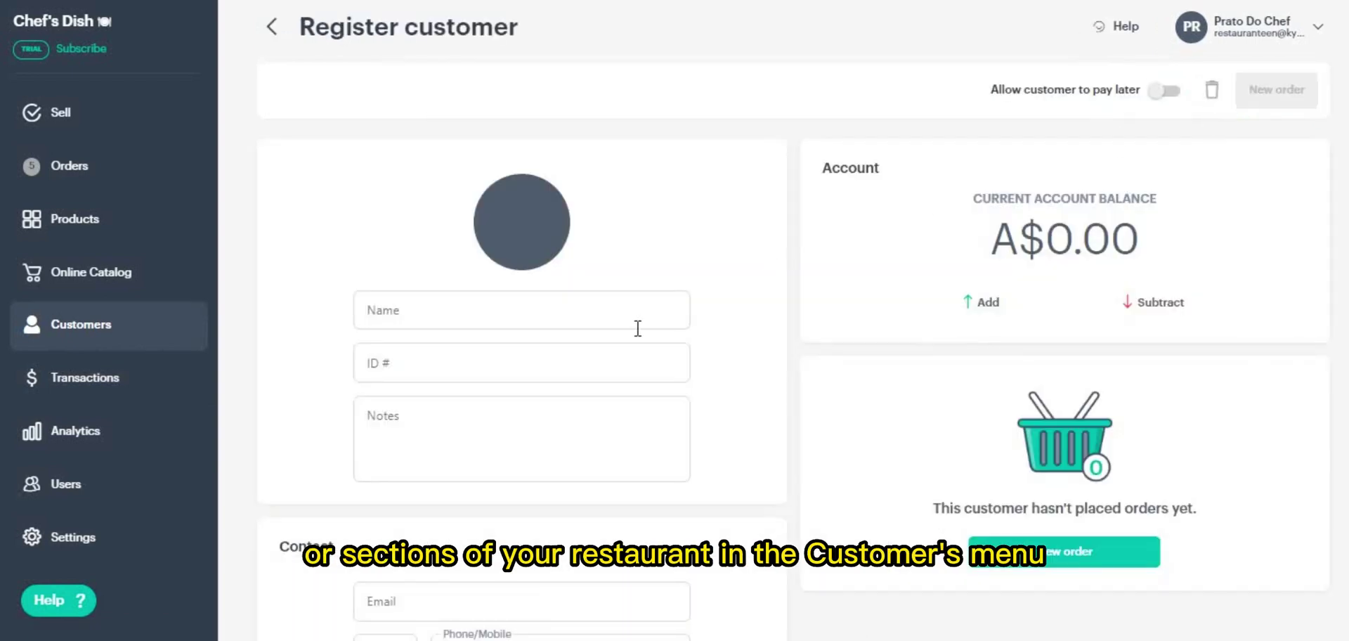
left_click(497, 316)
type("Table 07")
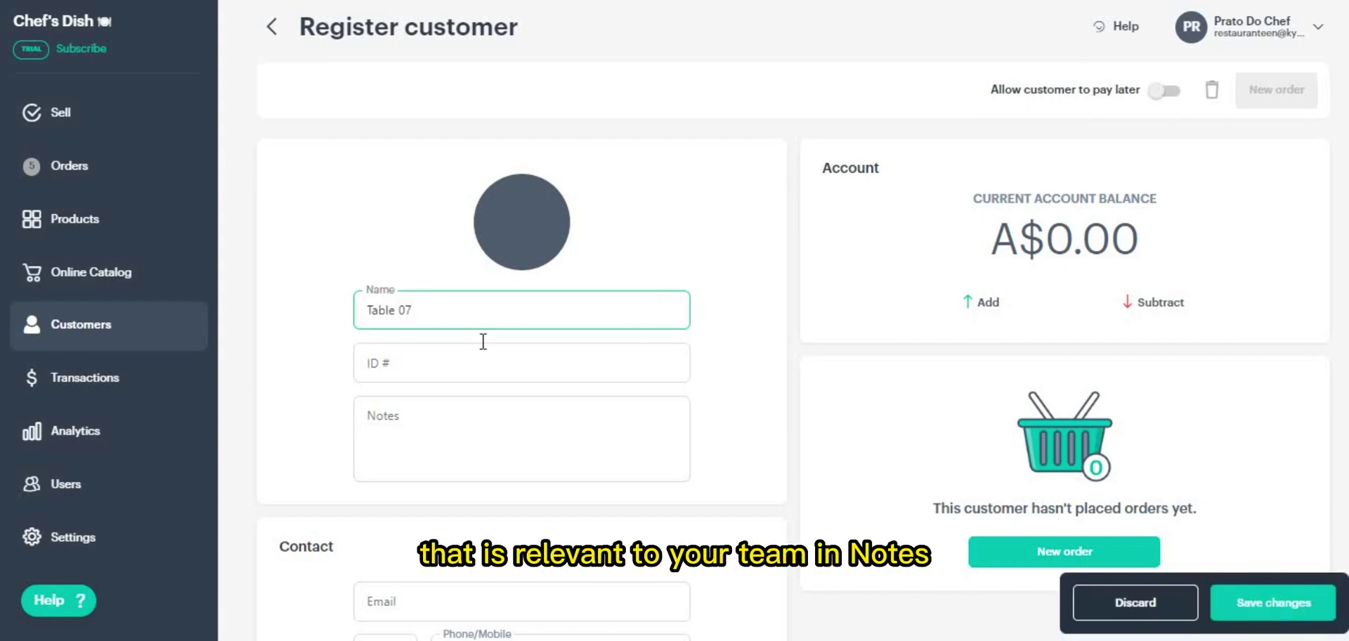
left_click(416, 427)
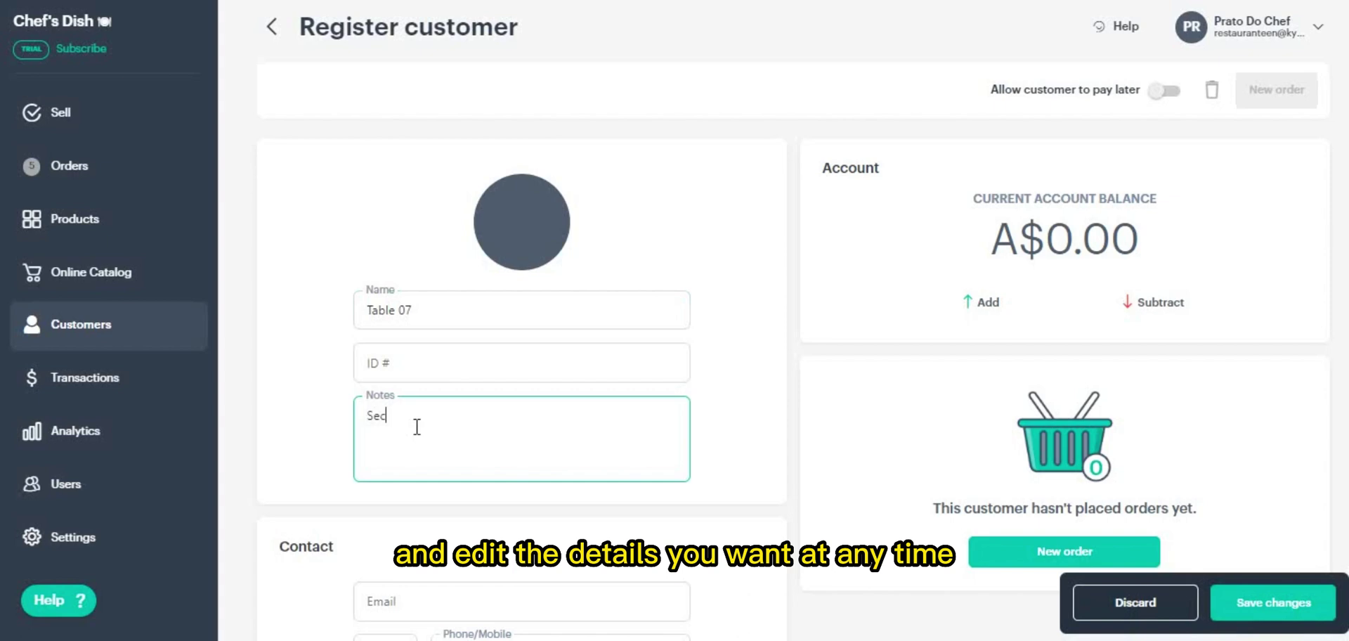
type("Section handled by Ana")
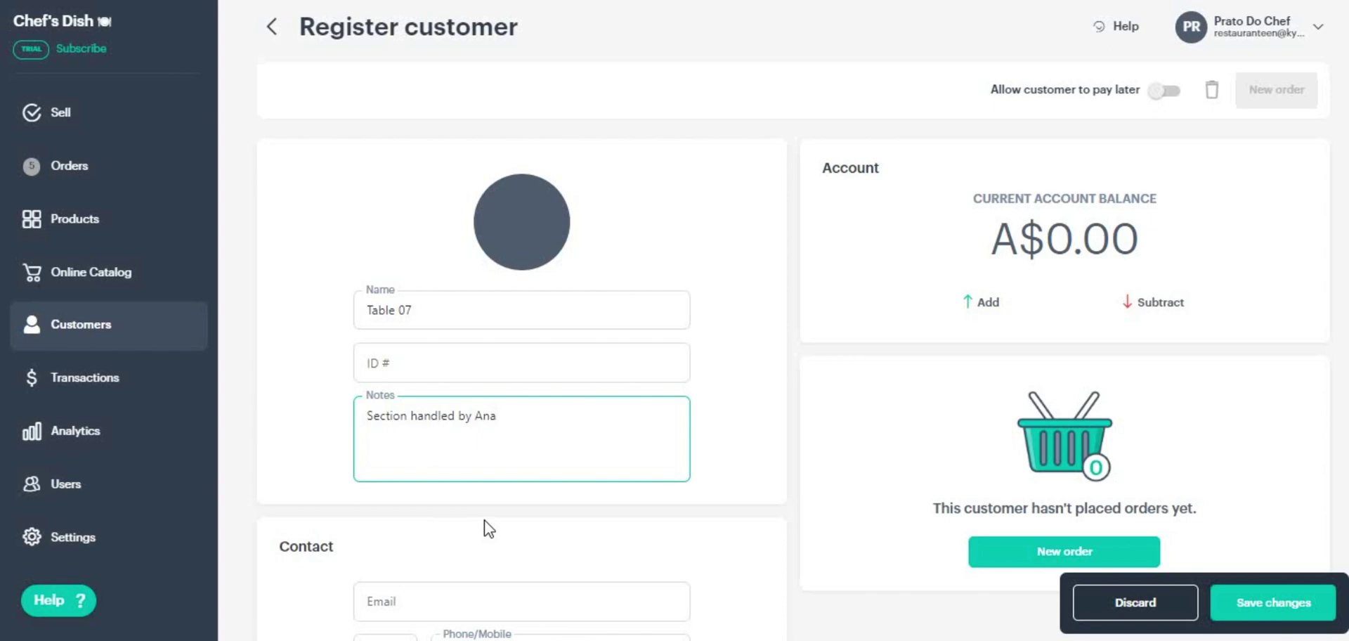
scroll(488, 528, "down", 5)
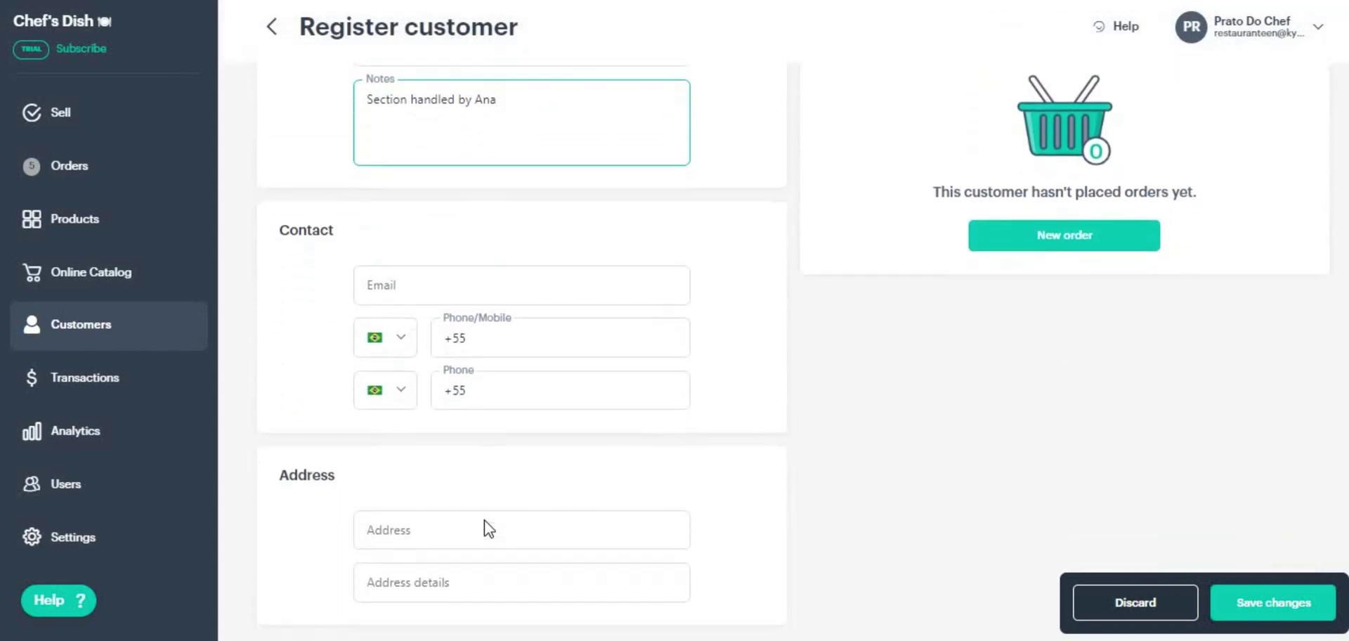
scroll(489, 529, "up", 5)
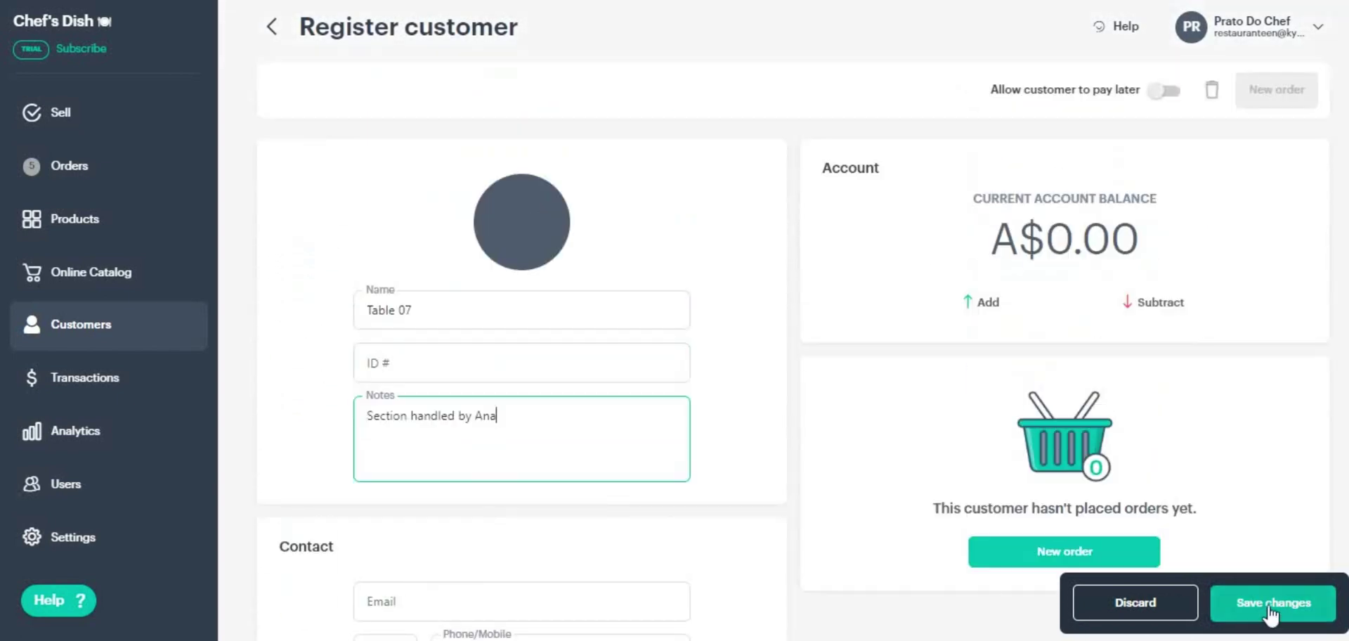
left_click(1245, 609)
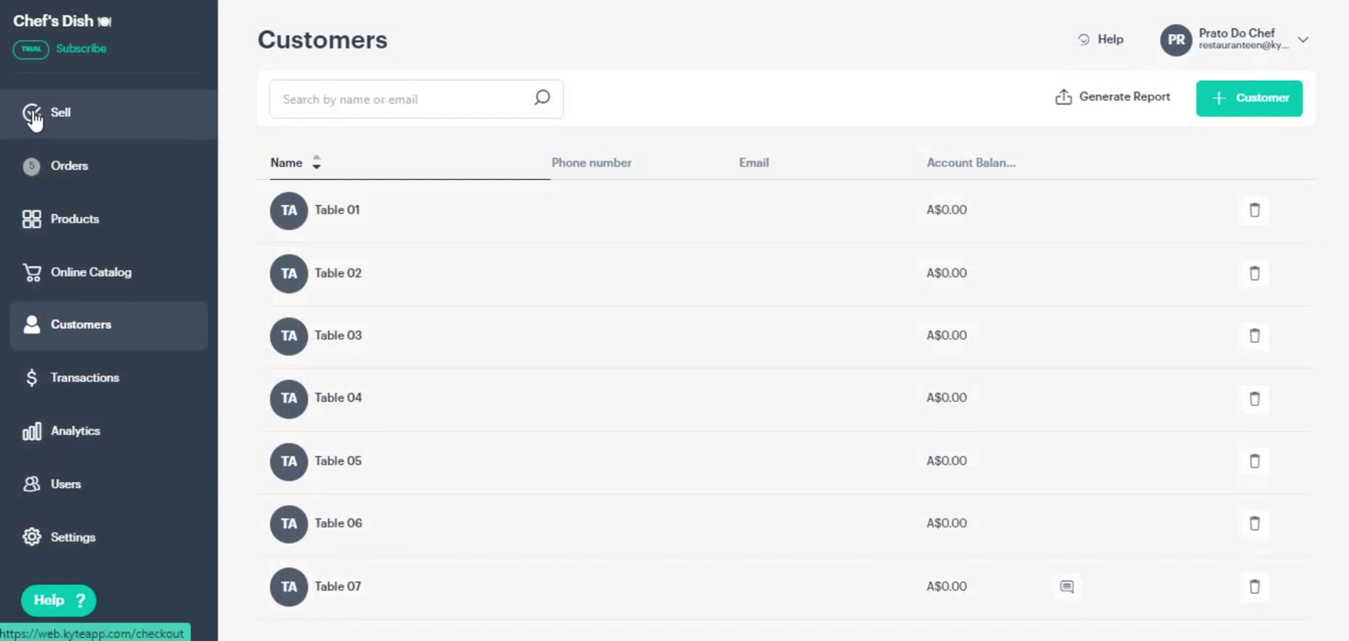
Step: Go back to Sell and assign Table 07 as the new sale's customer
left_click(80, 121)
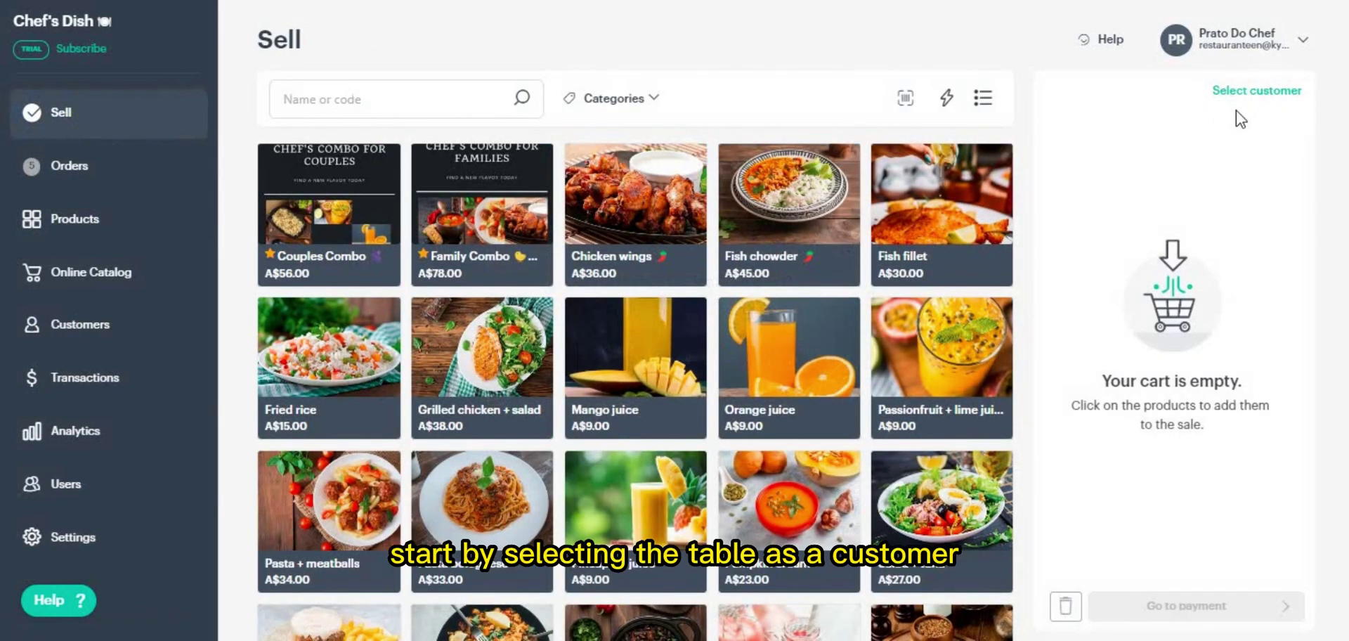
left_click(1255, 93)
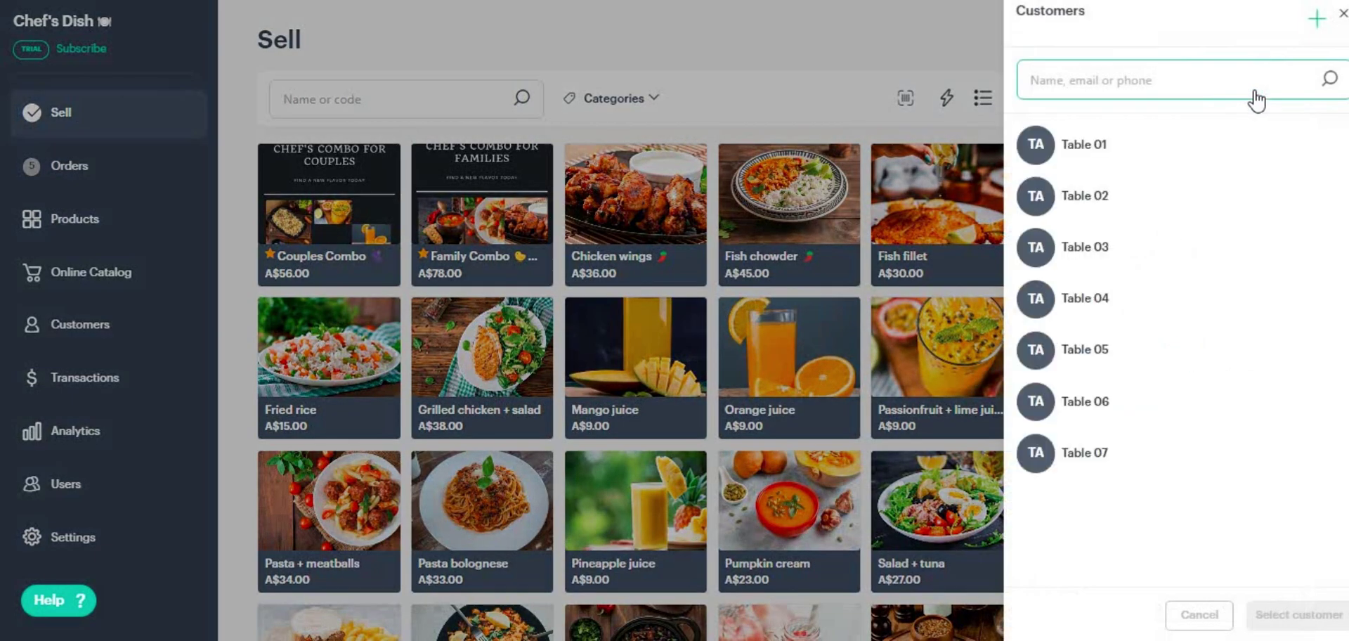
left_click(1102, 456)
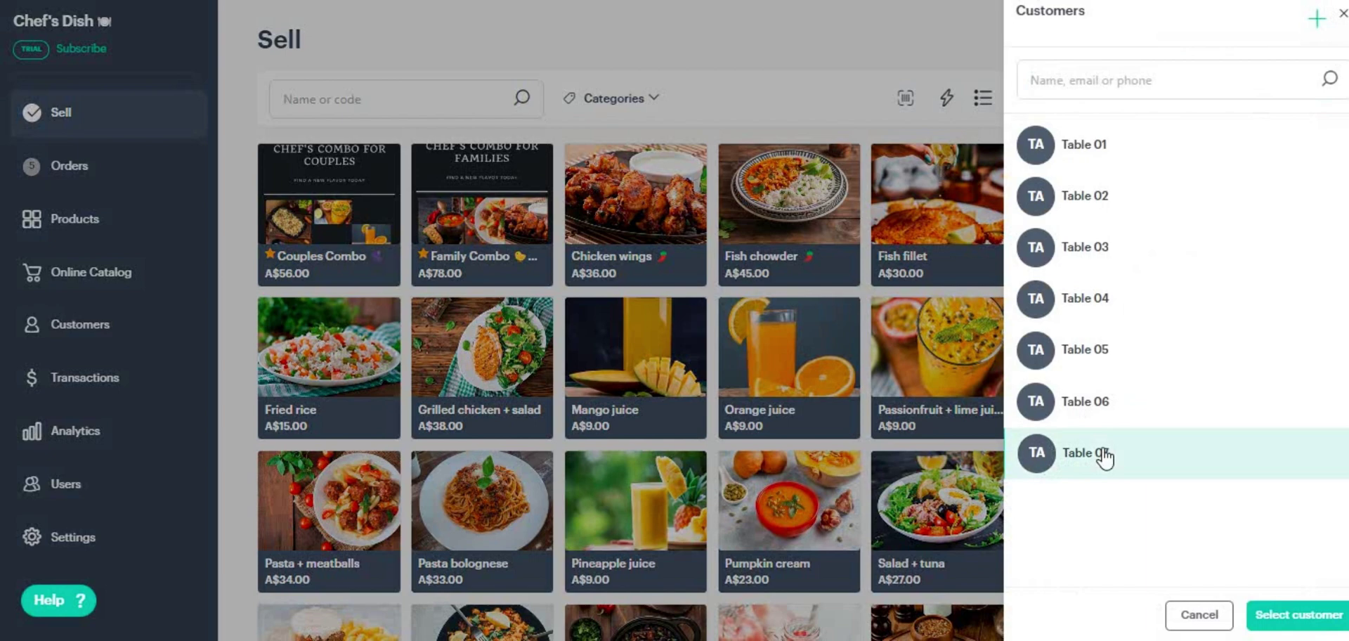
left_click(1299, 618)
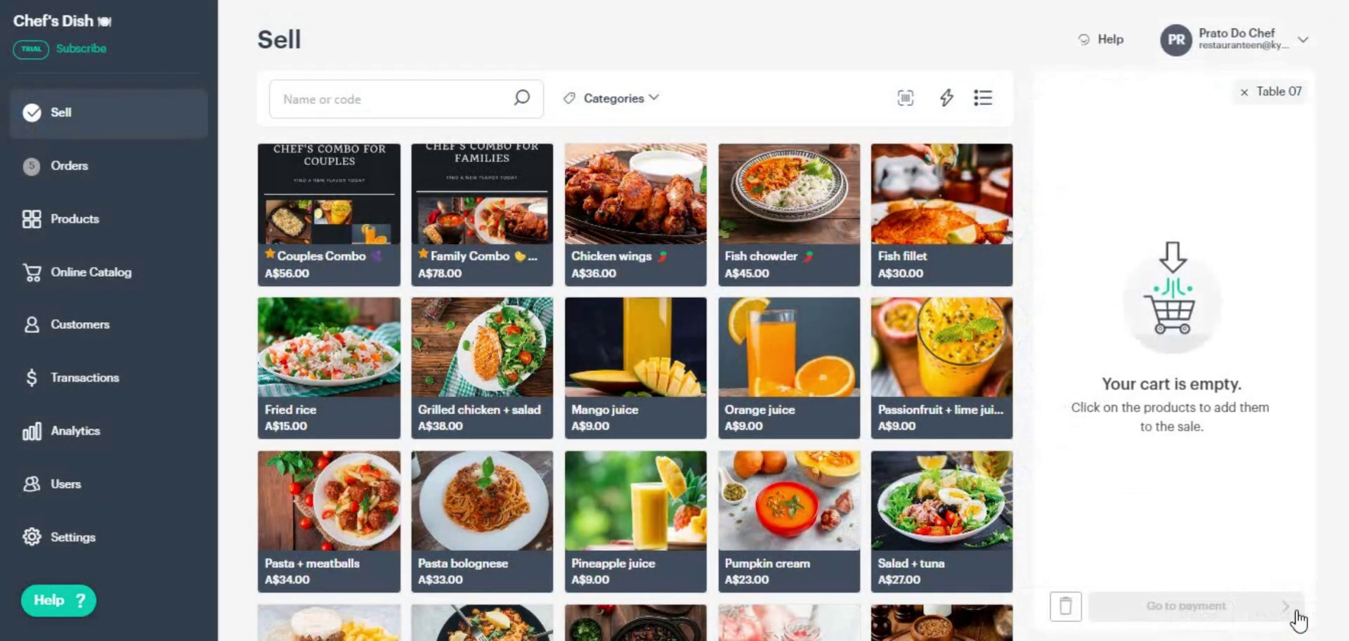
Step: Add Grilled chicken + salad, Fried rice, Fish fillet, Passionfruit + lime juice and Orange juice (A$101.00)
left_click(480, 345)
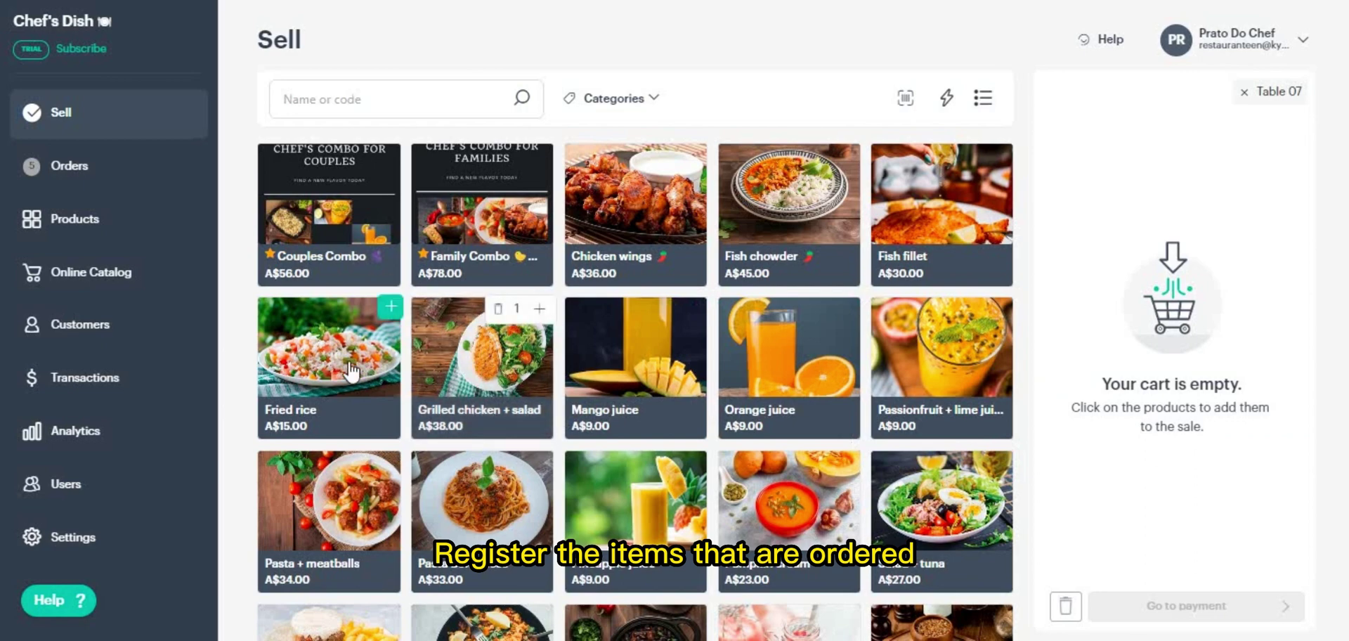
left_click(947, 246)
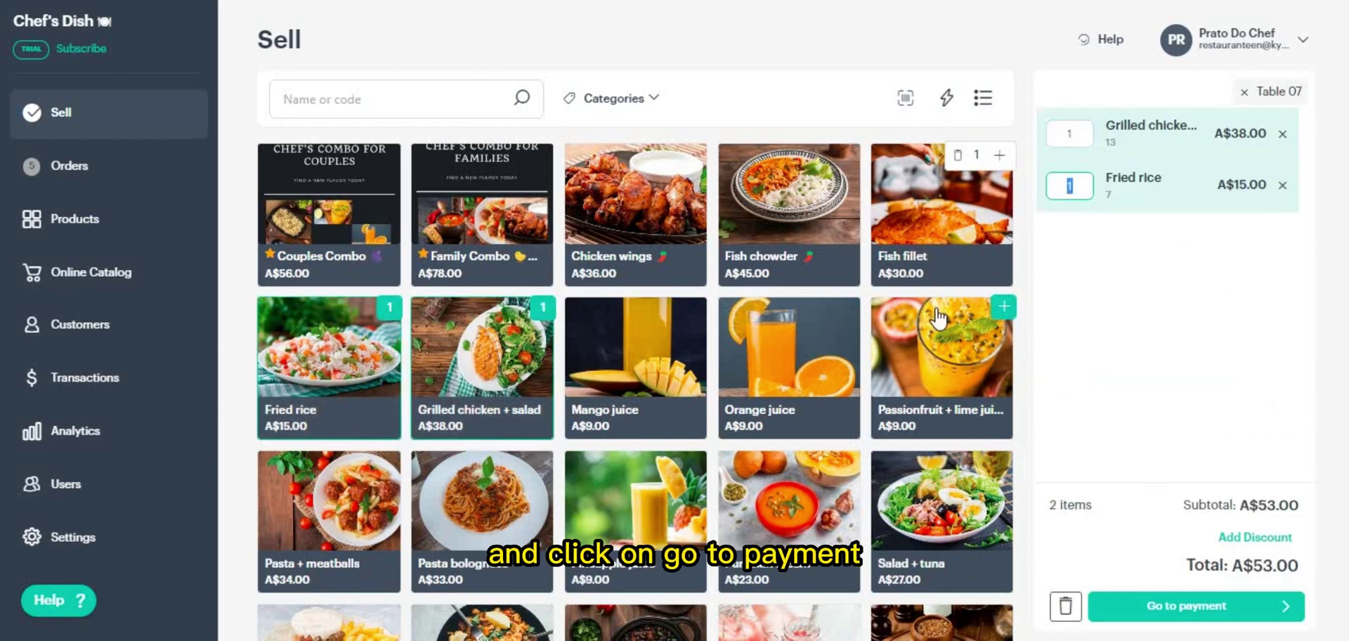
left_click(833, 366)
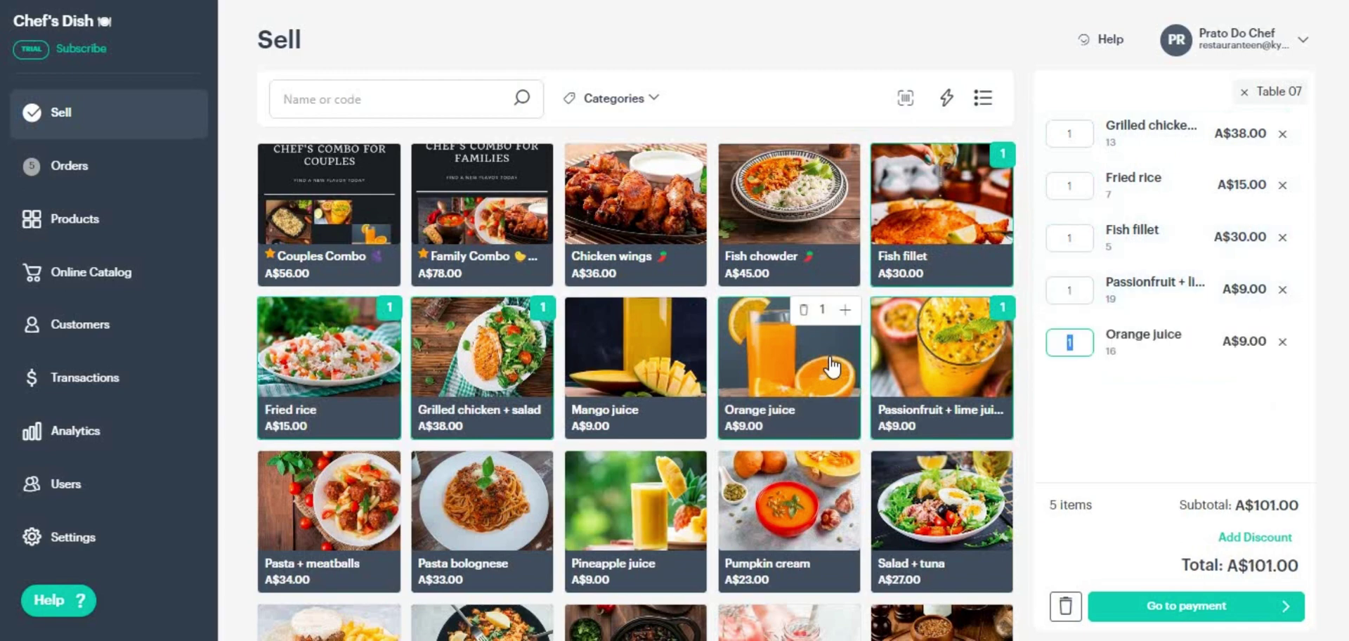
Step: Add the note 'No sugar on the juices' at checkout and save Table 07's order as open
left_click(1188, 608)
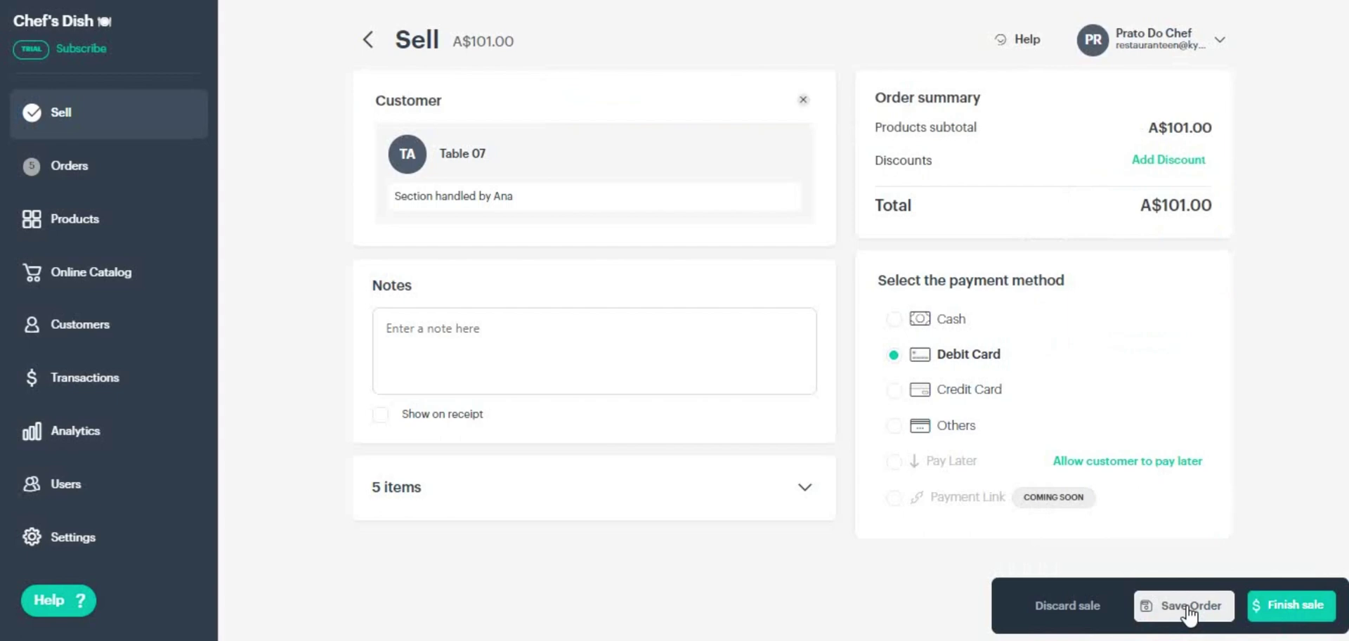
scroll(648, 466, "down", 3)
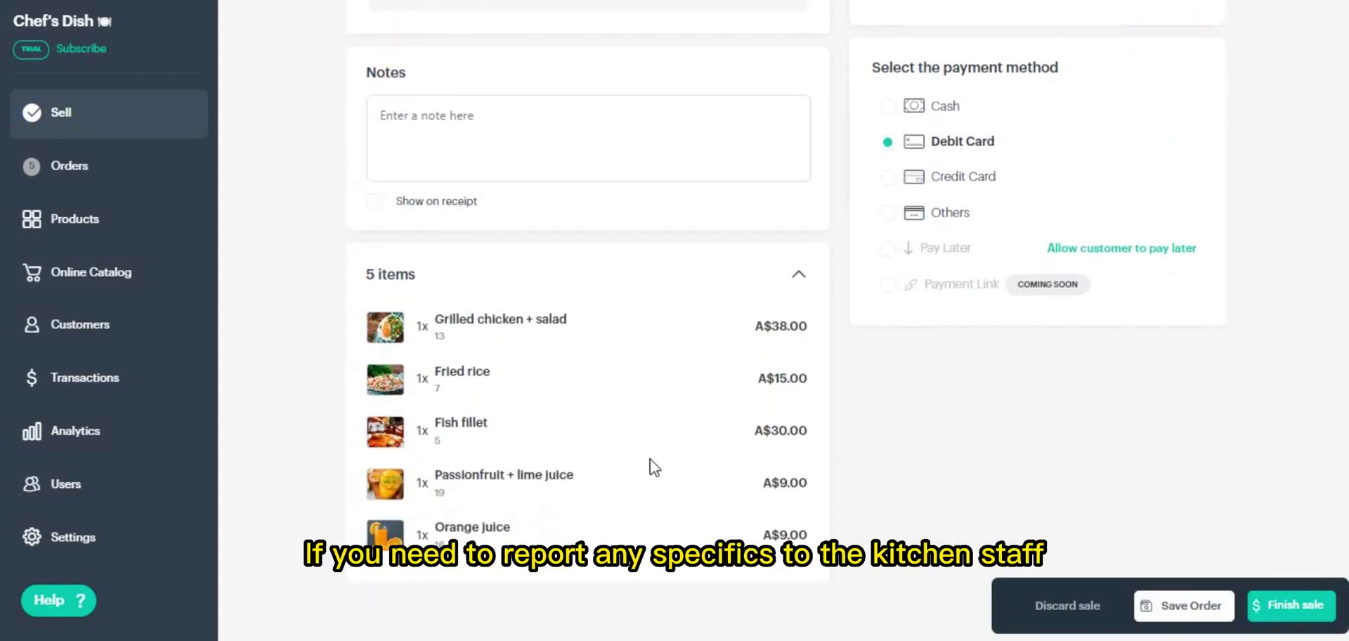
scroll(653, 466, "up", 1)
scroll(653, 466, "up", 2)
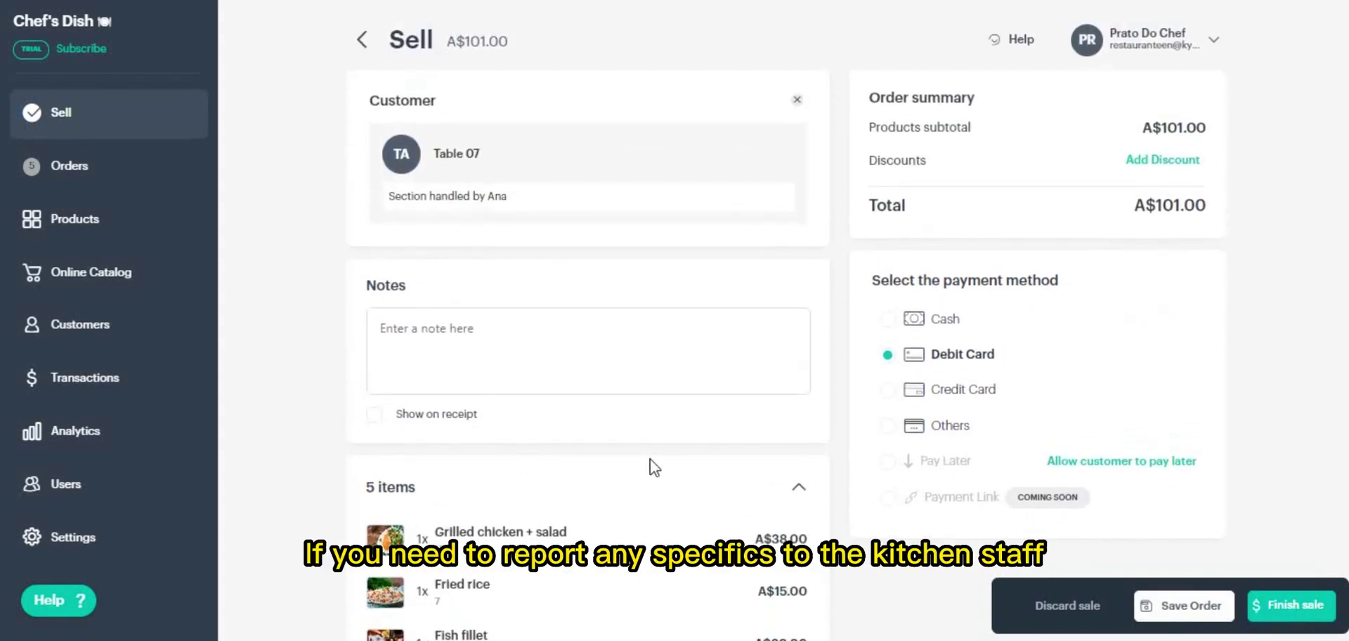
left_click(500, 354)
type("No sug")
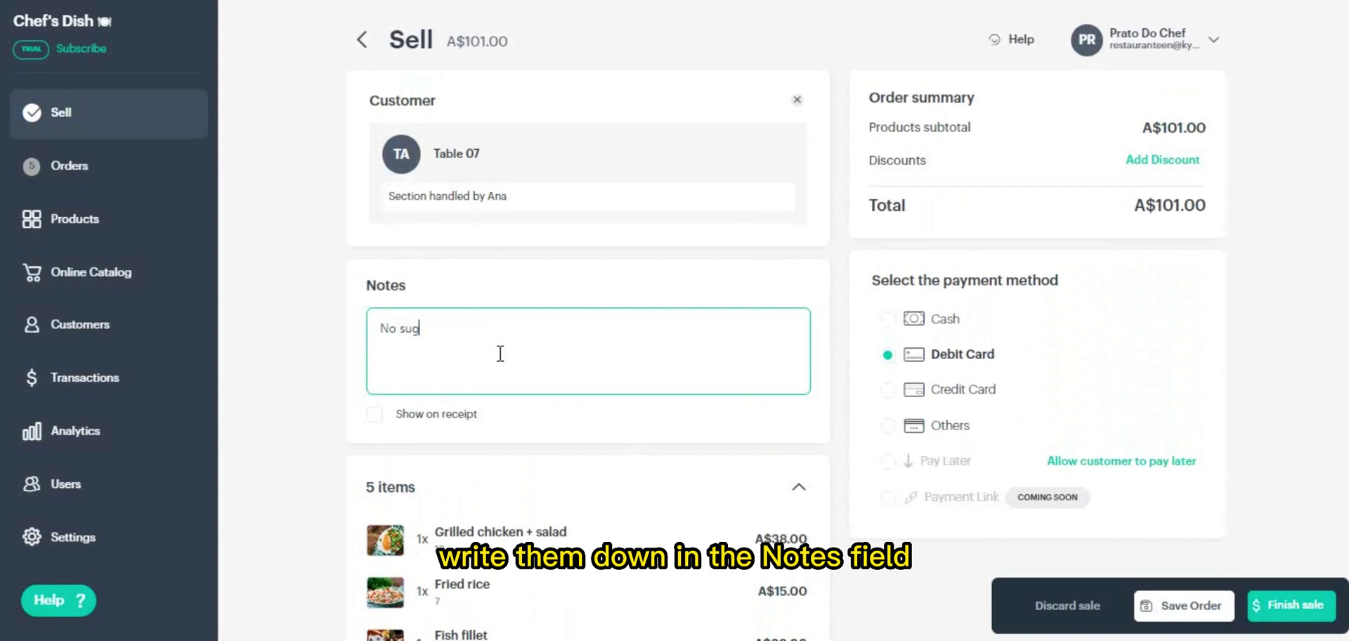
type("ar on the juices")
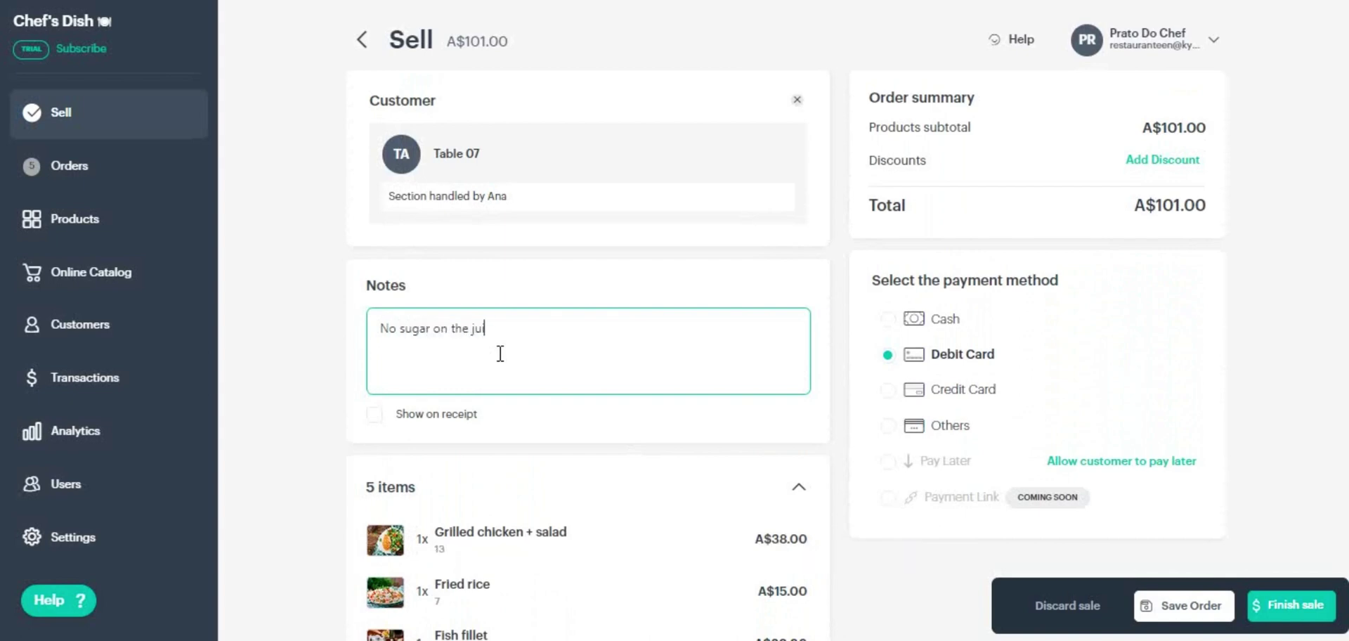
left_click(693, 437)
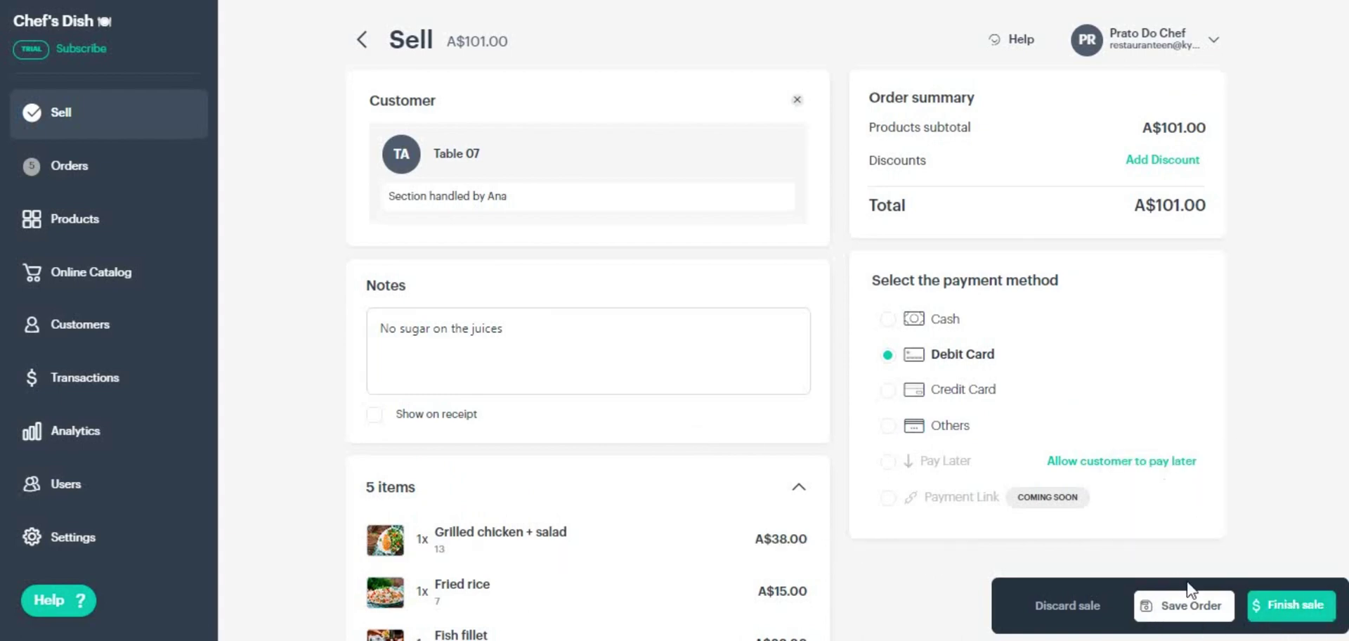
left_click(1193, 608)
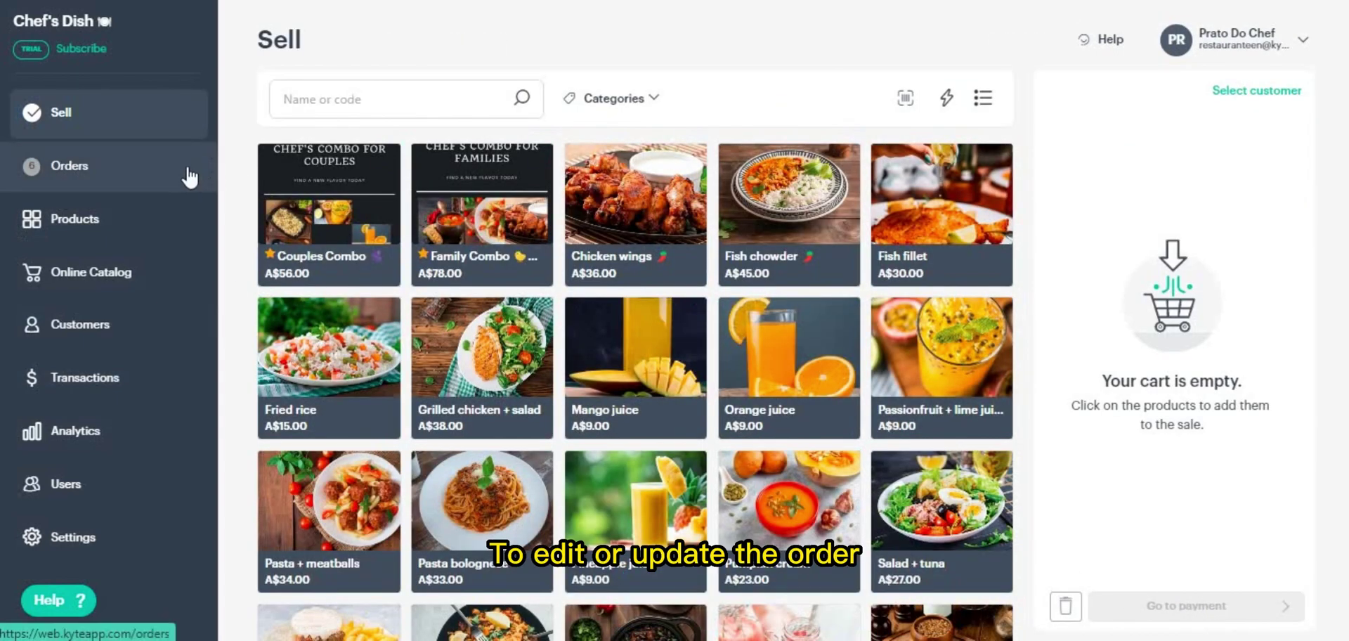
Step: Open Table 07's pending Order #9 from Orders and review its items, payment and note
left_click(49, 184)
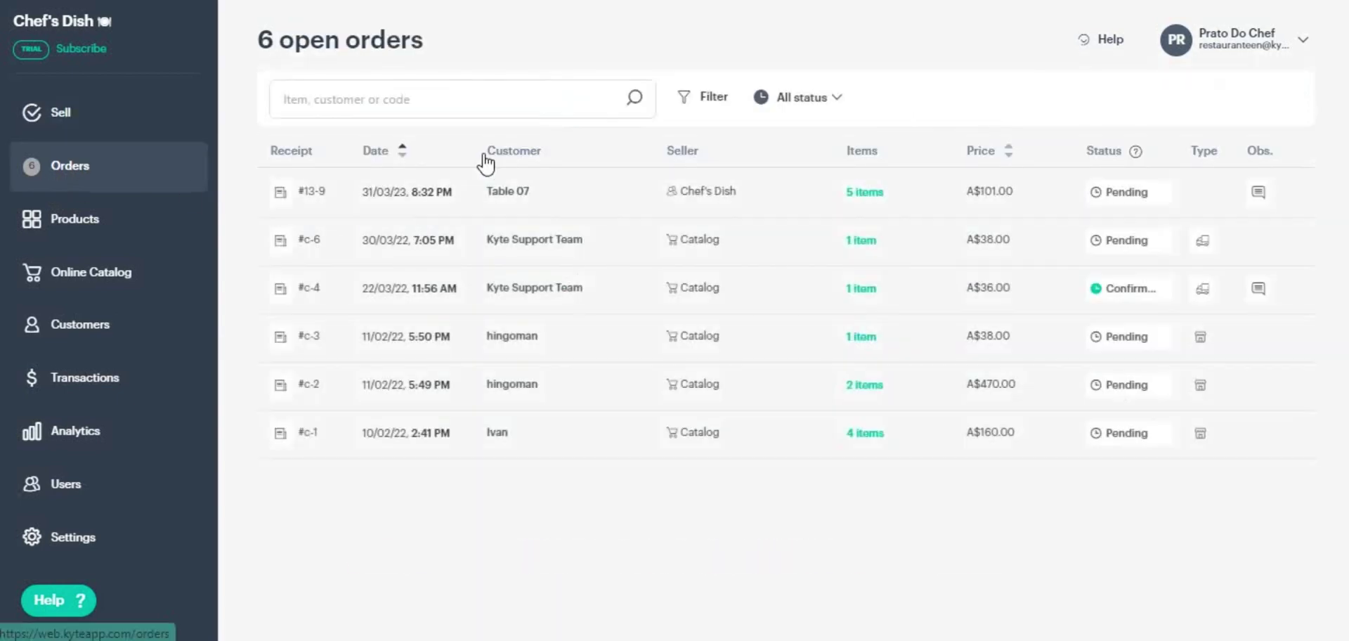
left_click(510, 208)
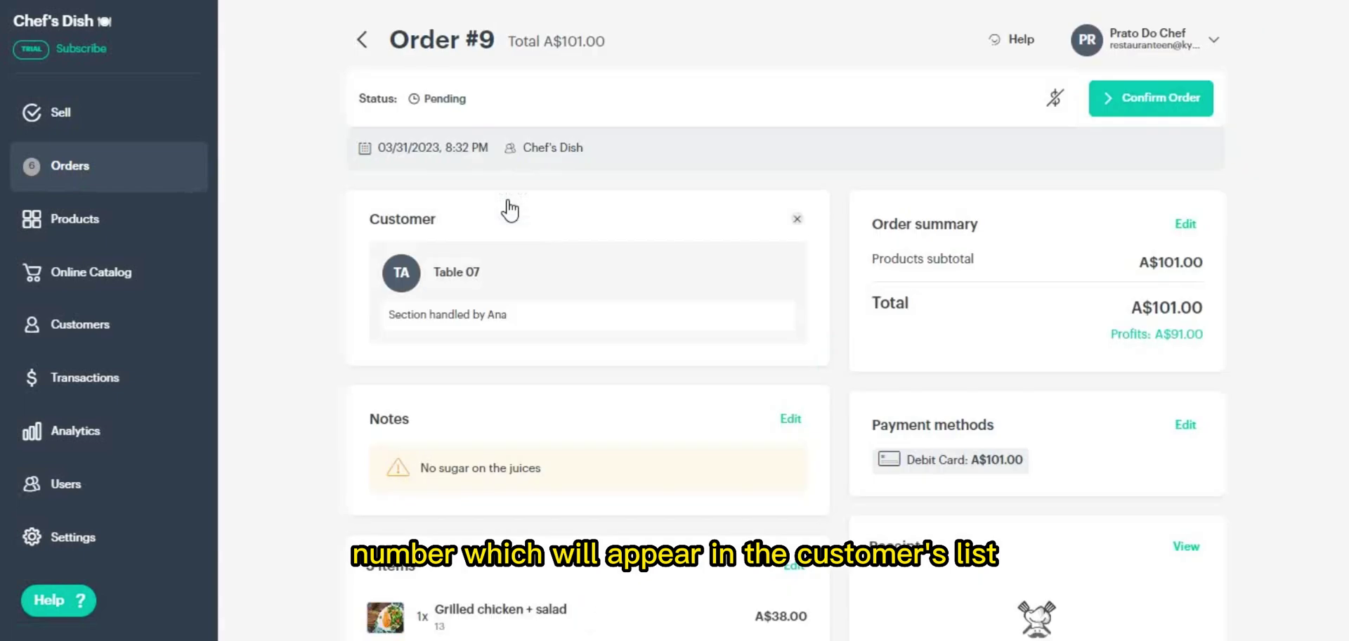
scroll(775, 399, "down", 5)
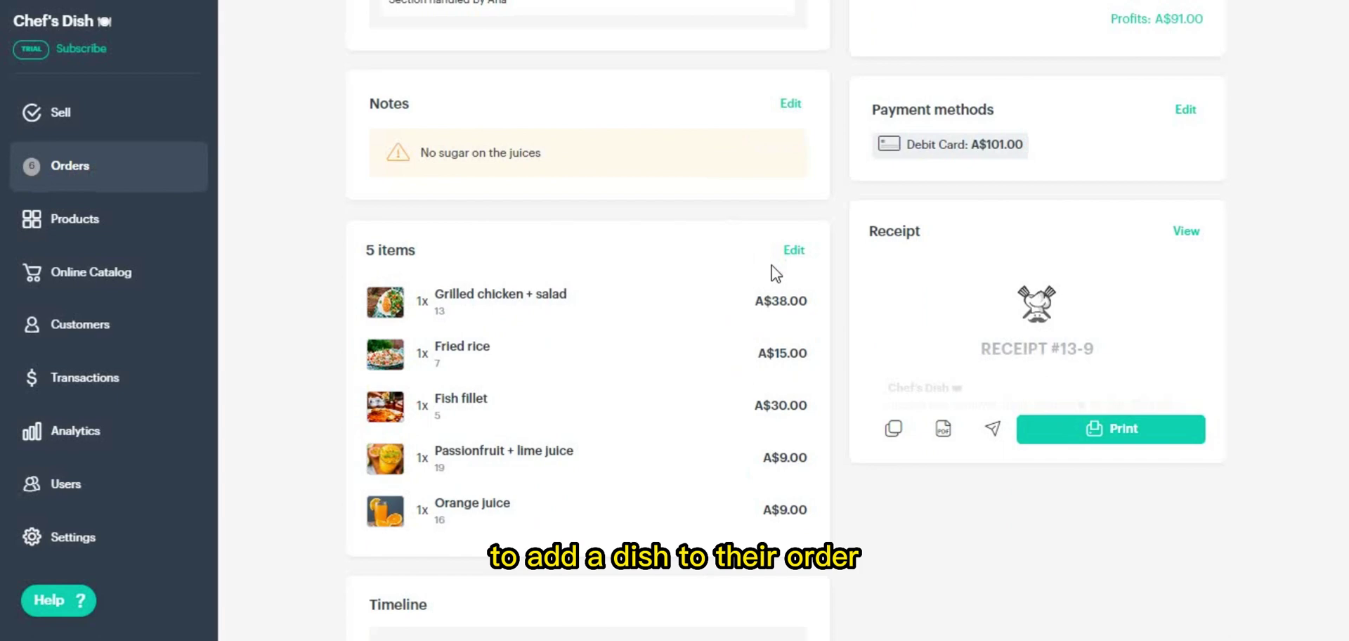
Step: Add Chicken wings to Order #9 and save it at A$137.00 with cash payment
left_click(791, 254)
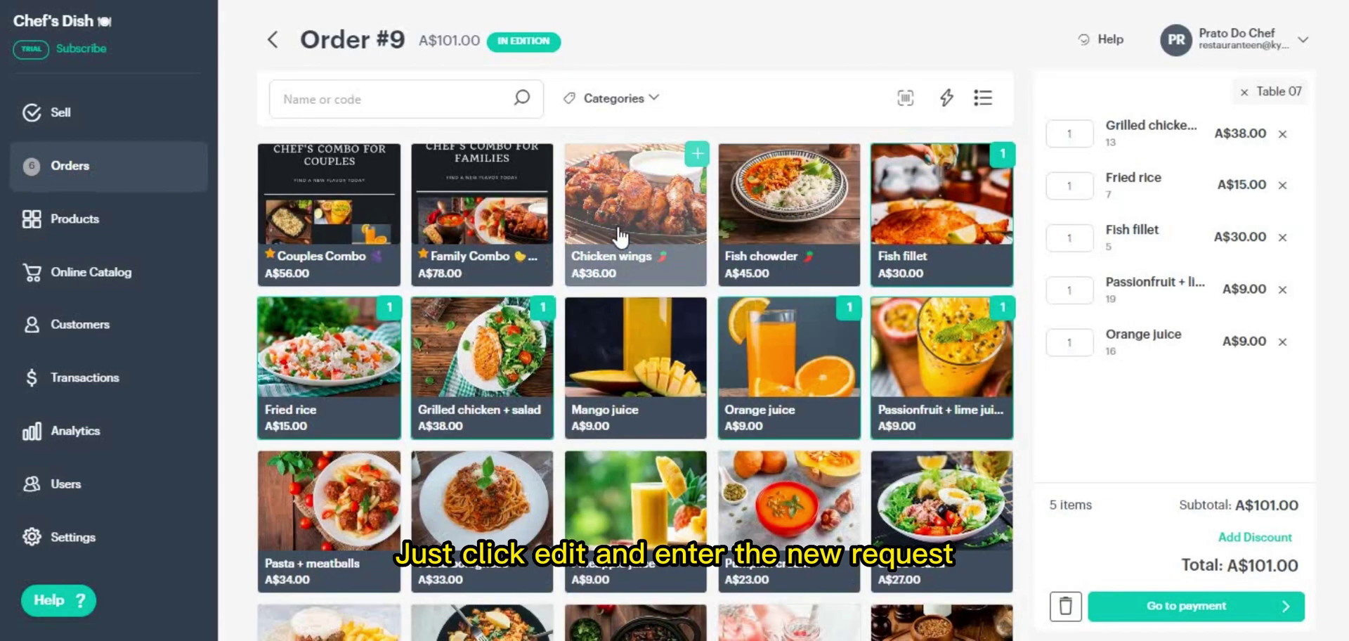
left_click(620, 238)
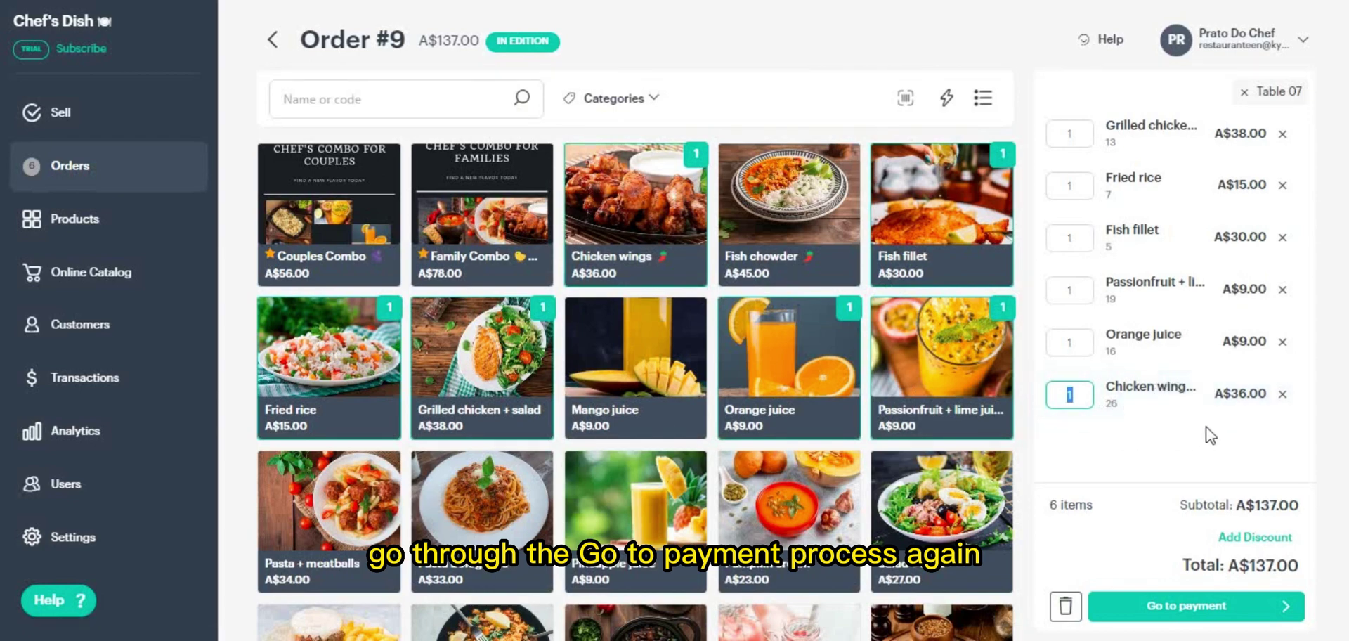
left_click(1167, 619)
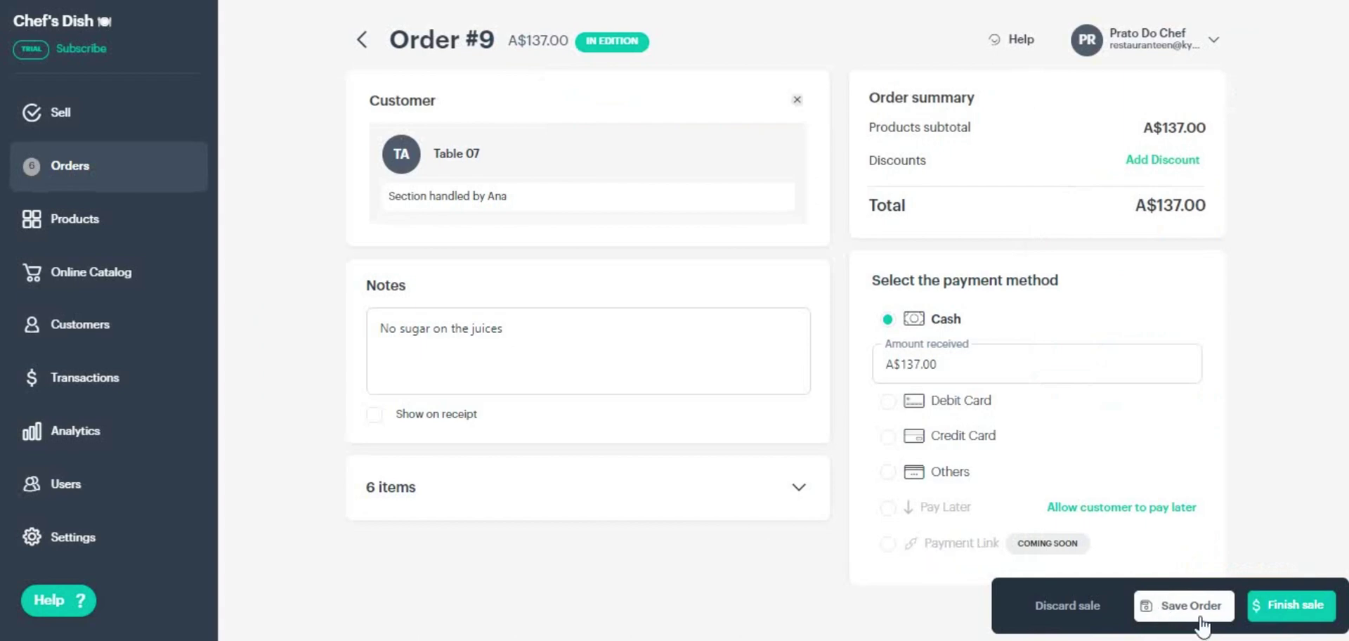
left_click(1185, 607)
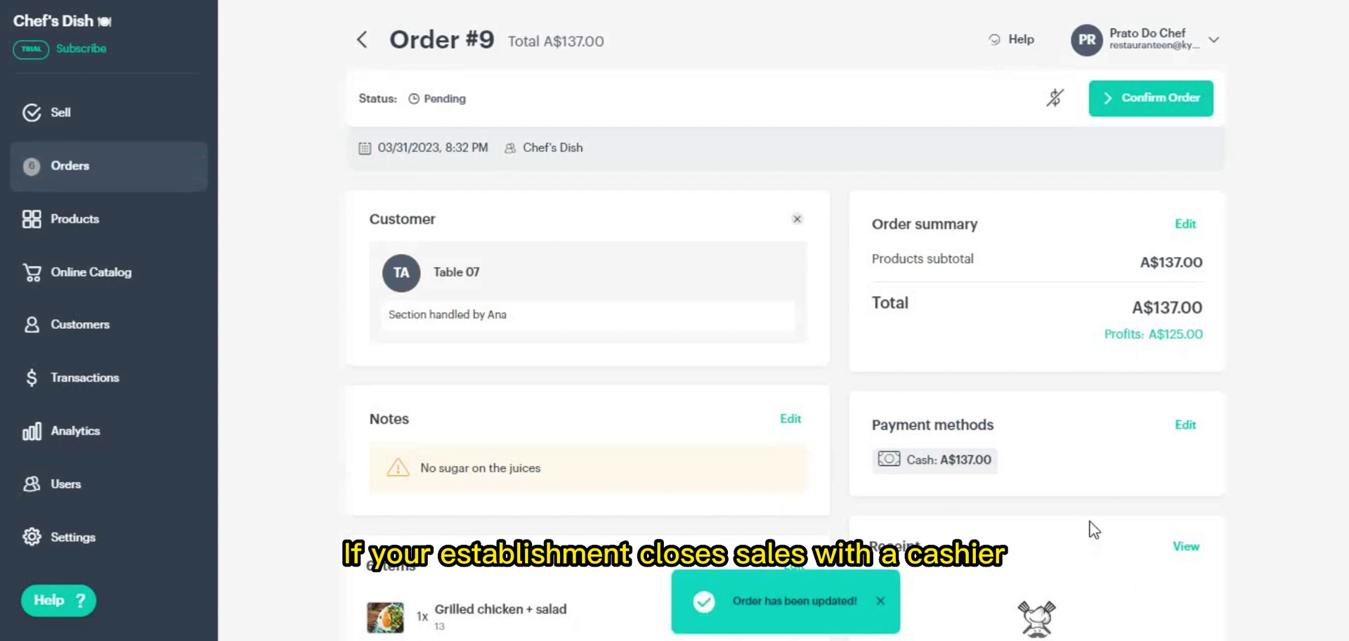
Step: Confirm Order #9, making its receipt #13-9 available
scroll(1094, 530, "down", 6)
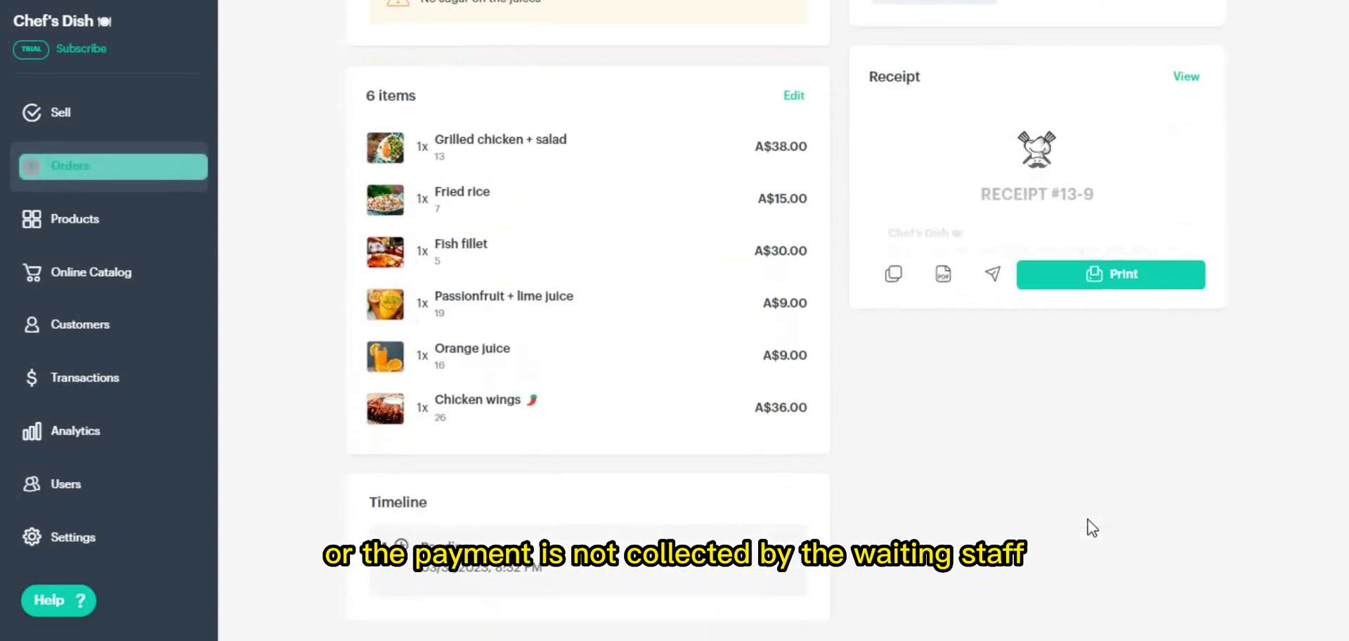
scroll(1092, 527, "up", 6)
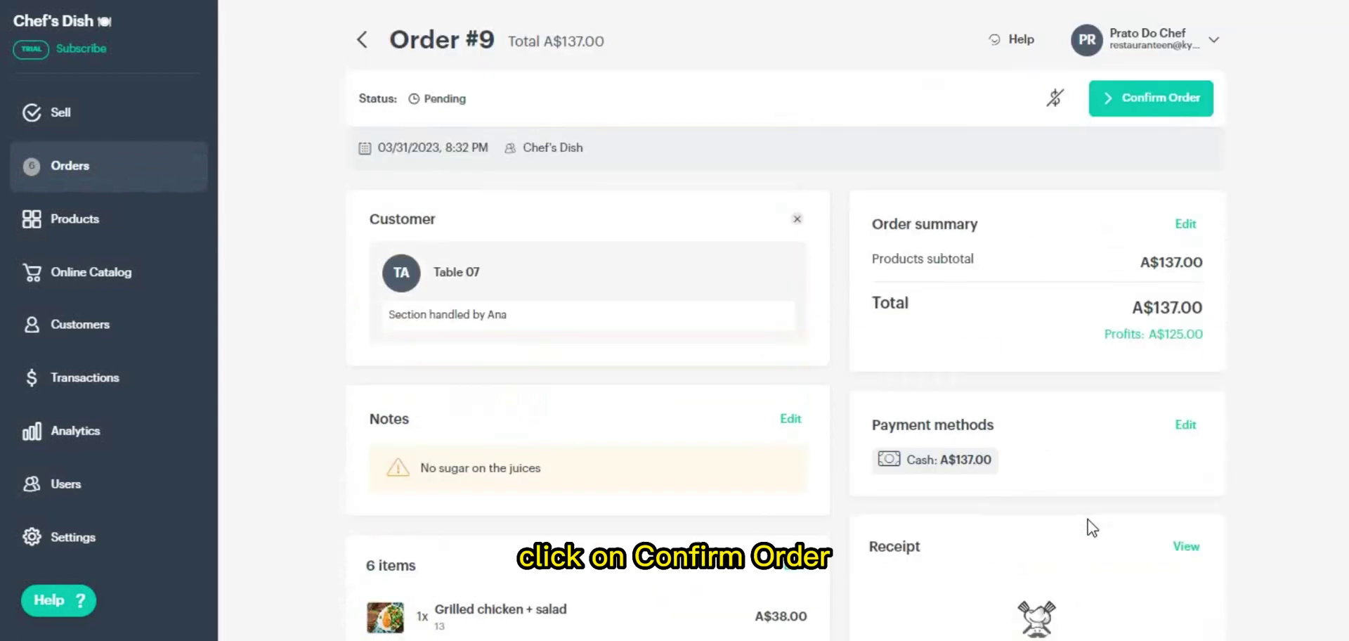
left_click(1140, 104)
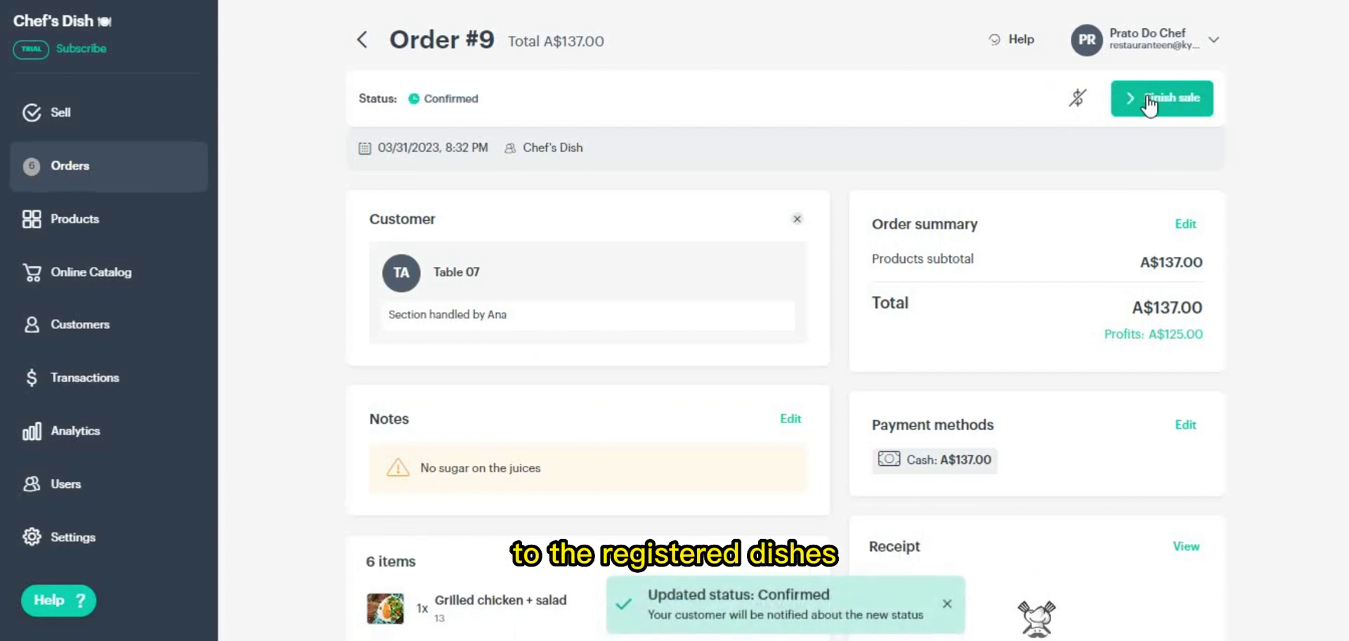
scroll(1036, 445, "down", 5)
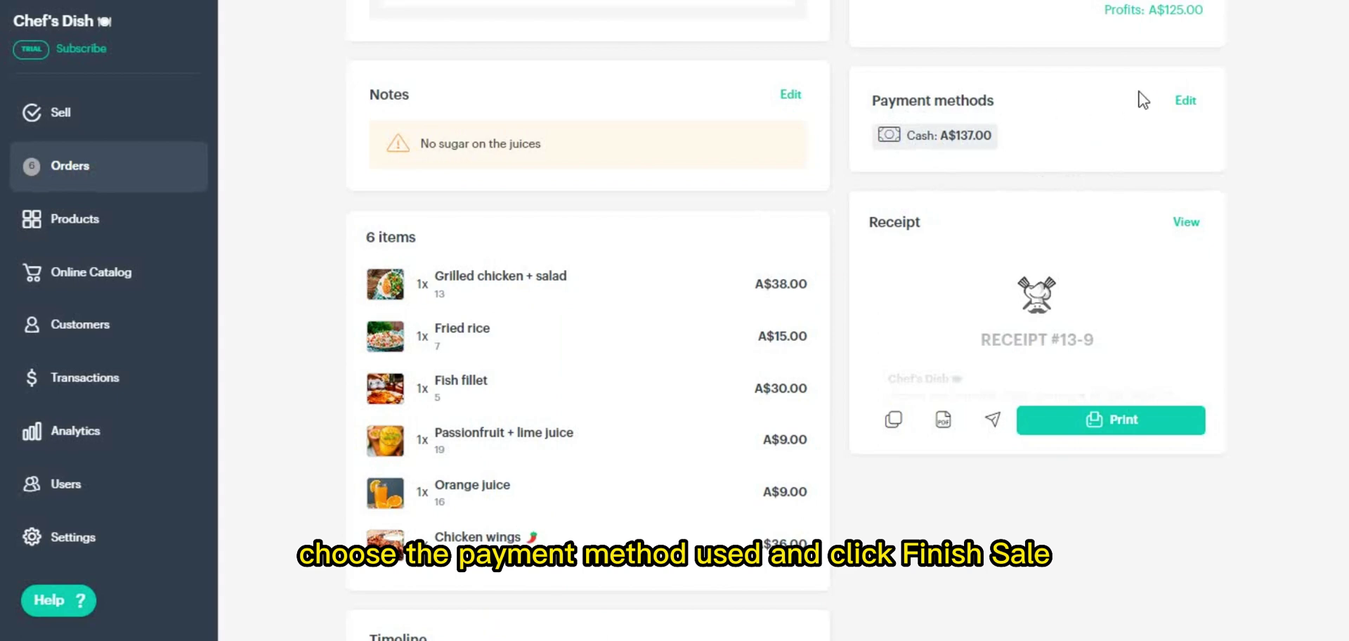
Step: Switch Order #9's payment to Credit Card and finish the A$137.00 sale
left_click(1181, 105)
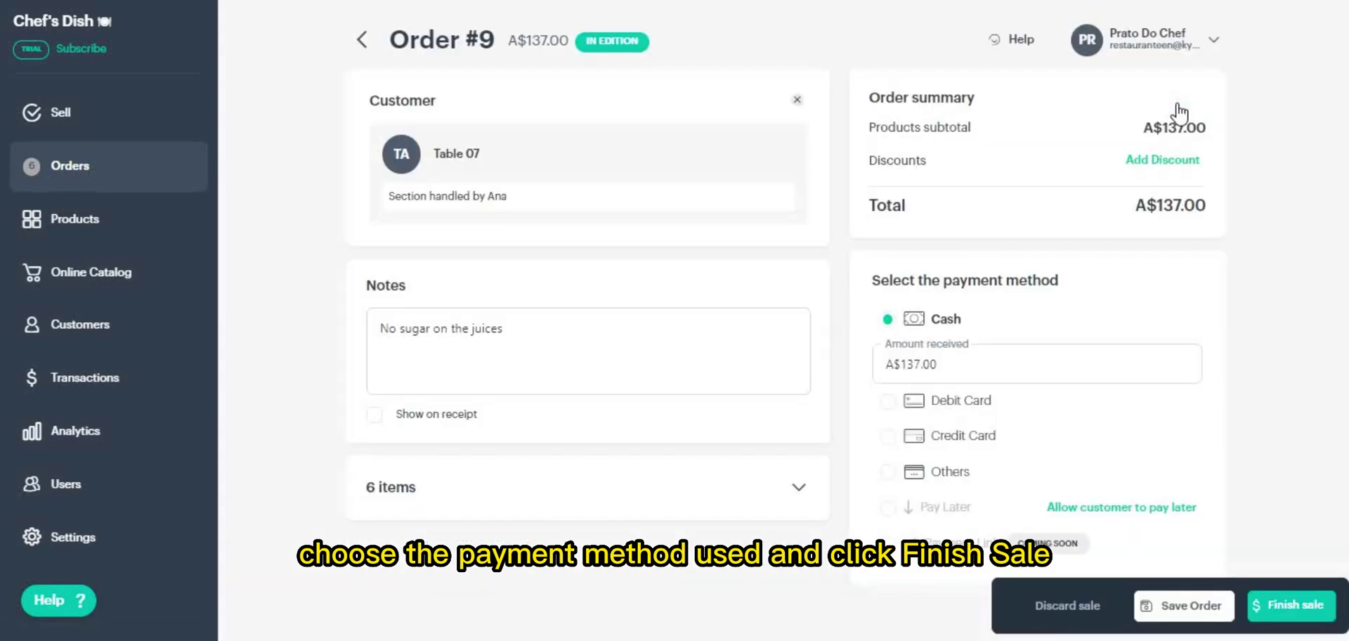
left_click(947, 437)
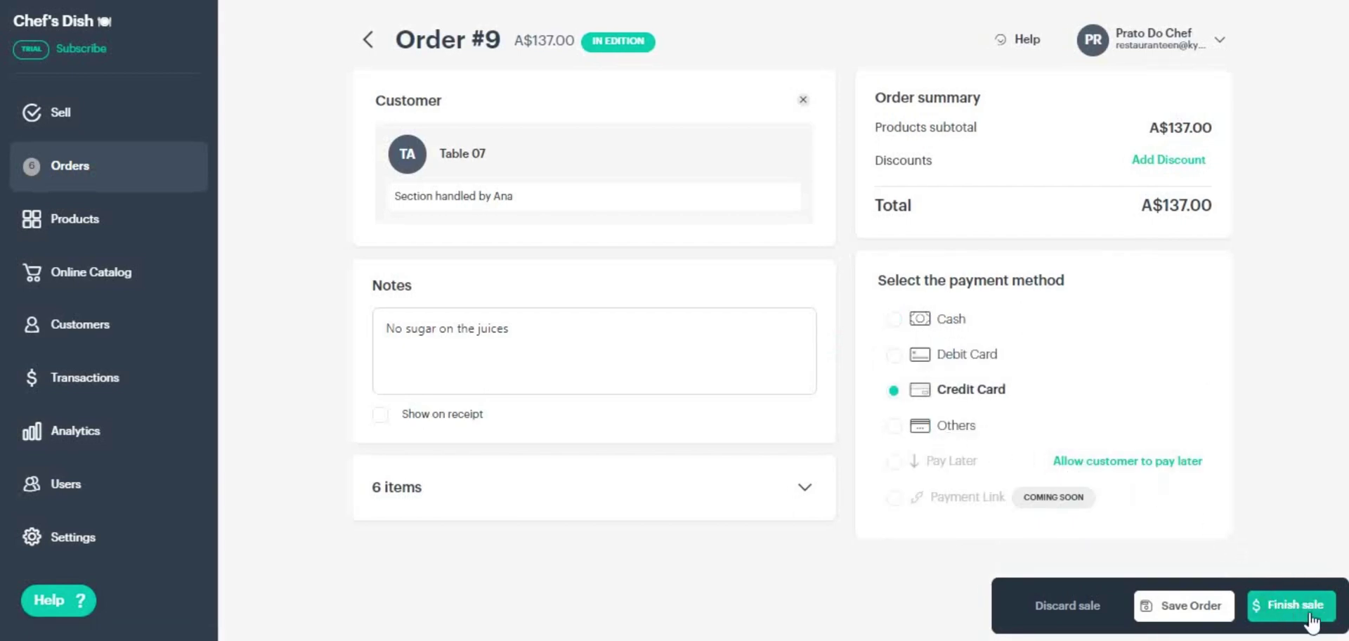
left_click(1282, 606)
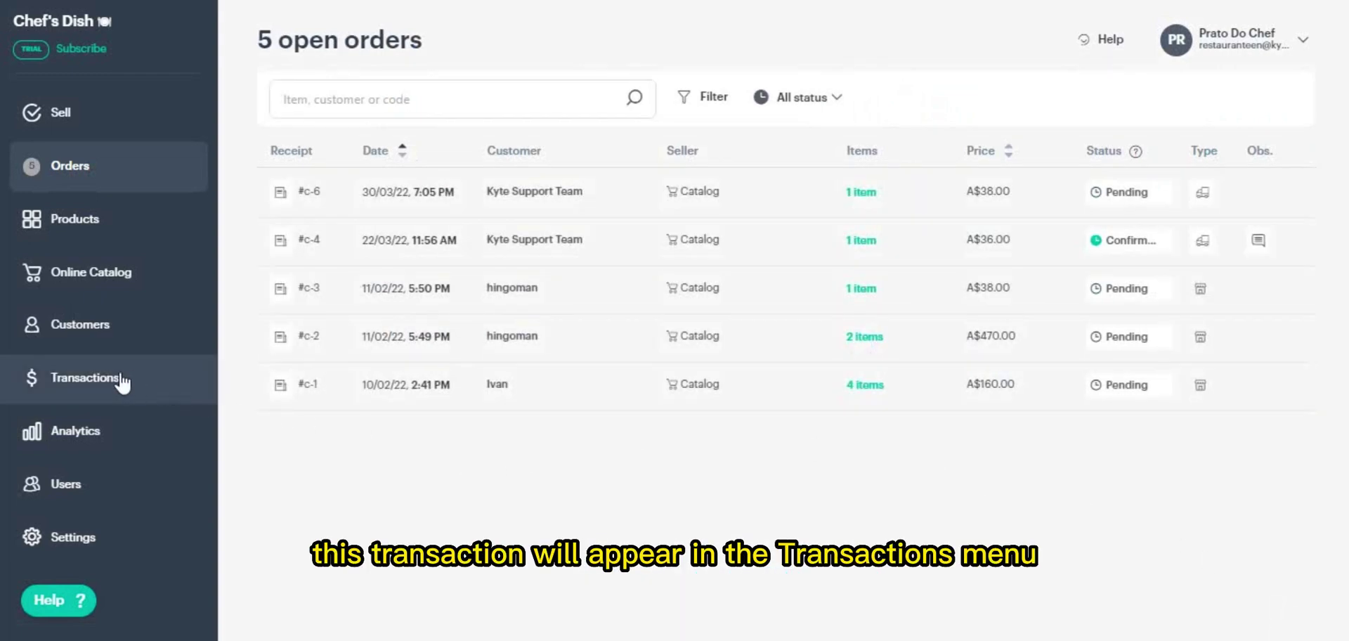
Step: Open the receipt for Table 07's completed A$137.00 sale from the Transactions history
left_click(97, 390)
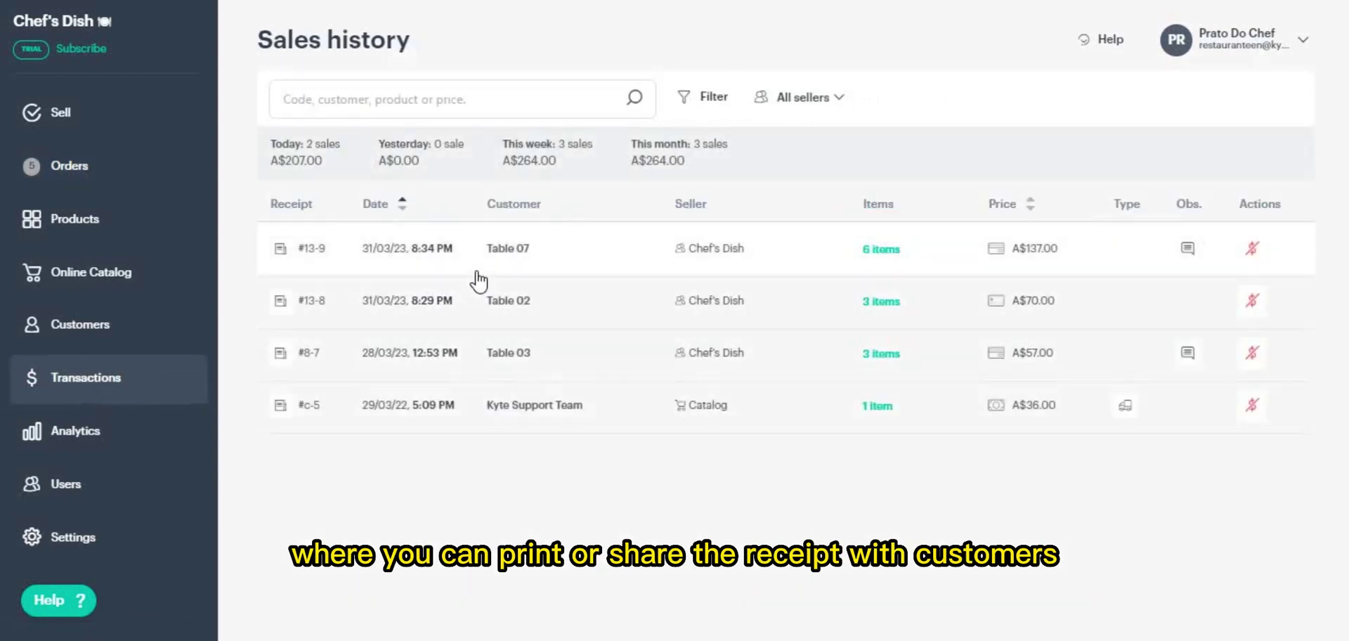
left_click(558, 259)
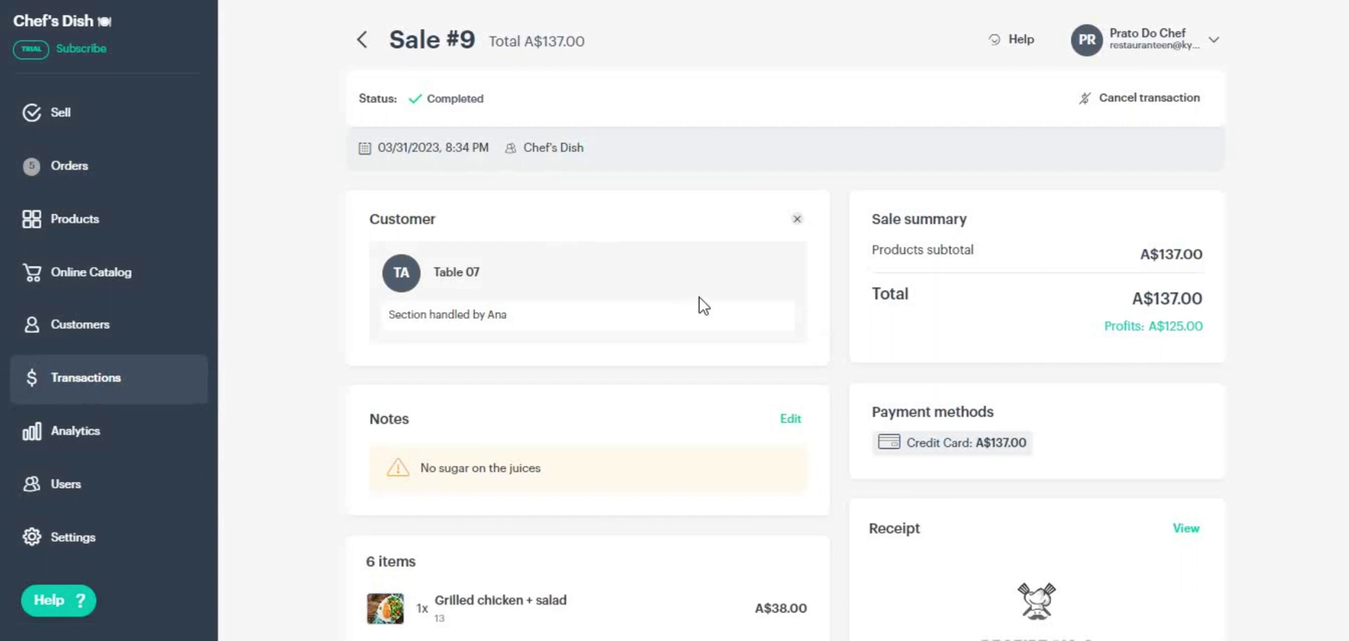
scroll(708, 310, "down", 5)
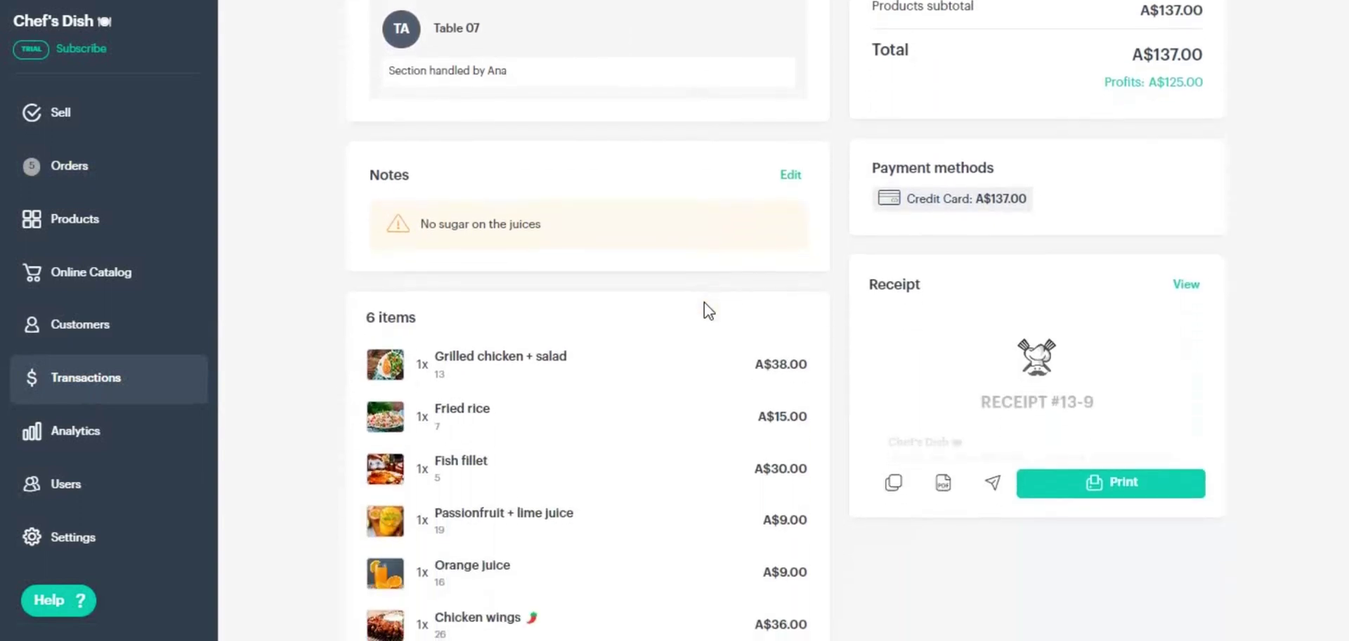
scroll(706, 310, "down", 2)
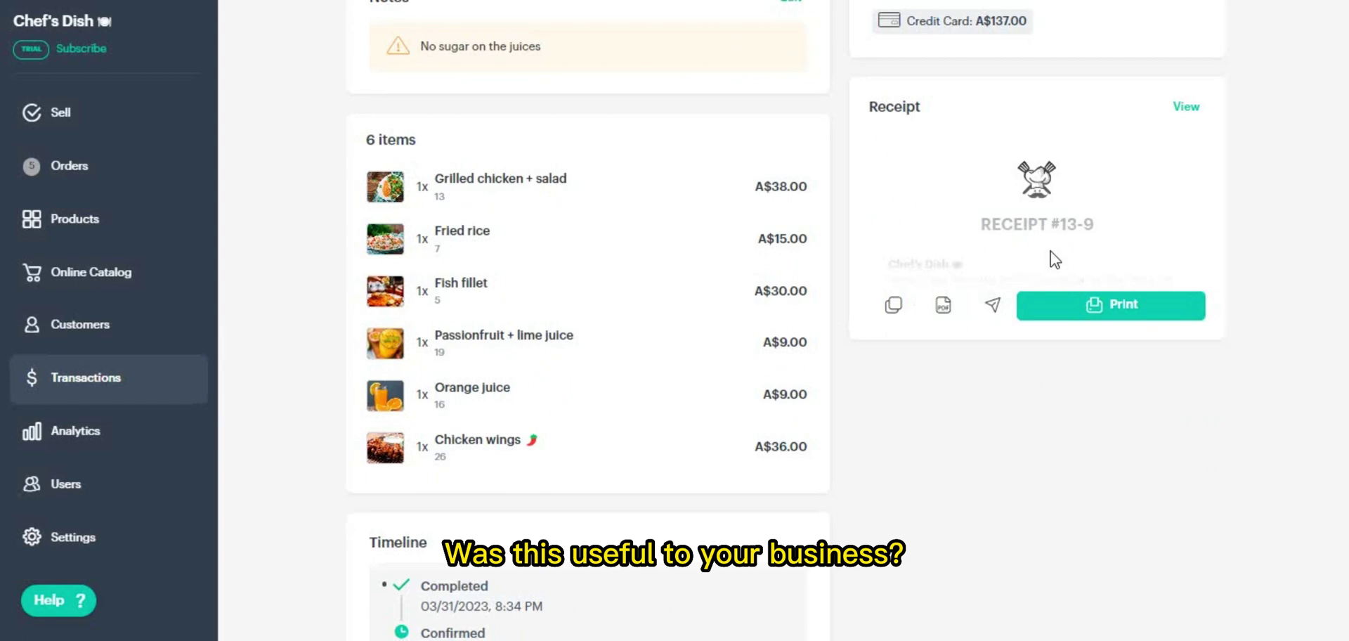
left_click(1181, 111)
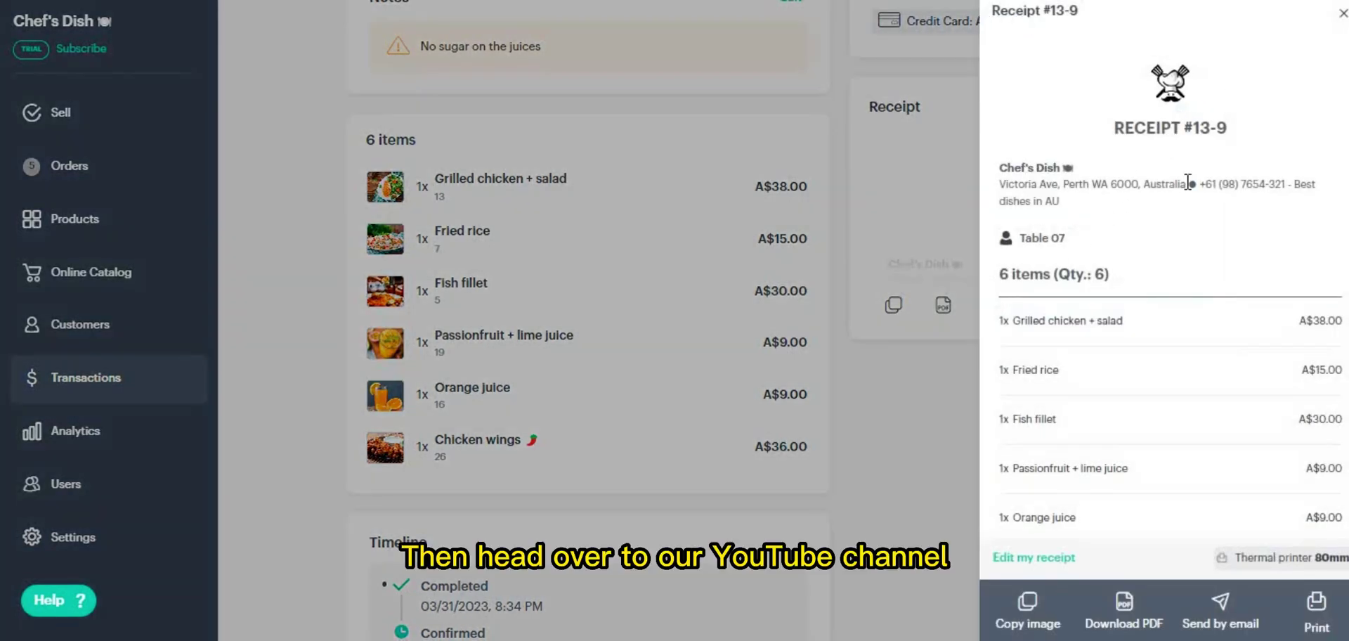